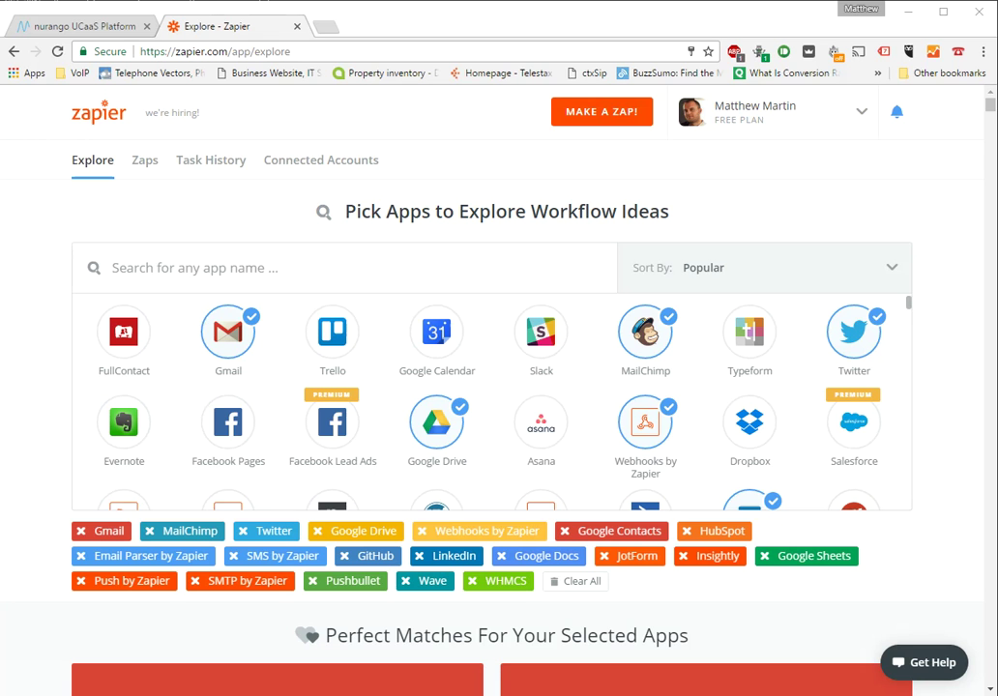
# Start a new zap with Webhooks by Zapier Catch Hook as its saved trigger
pyautogui.click(607, 114)
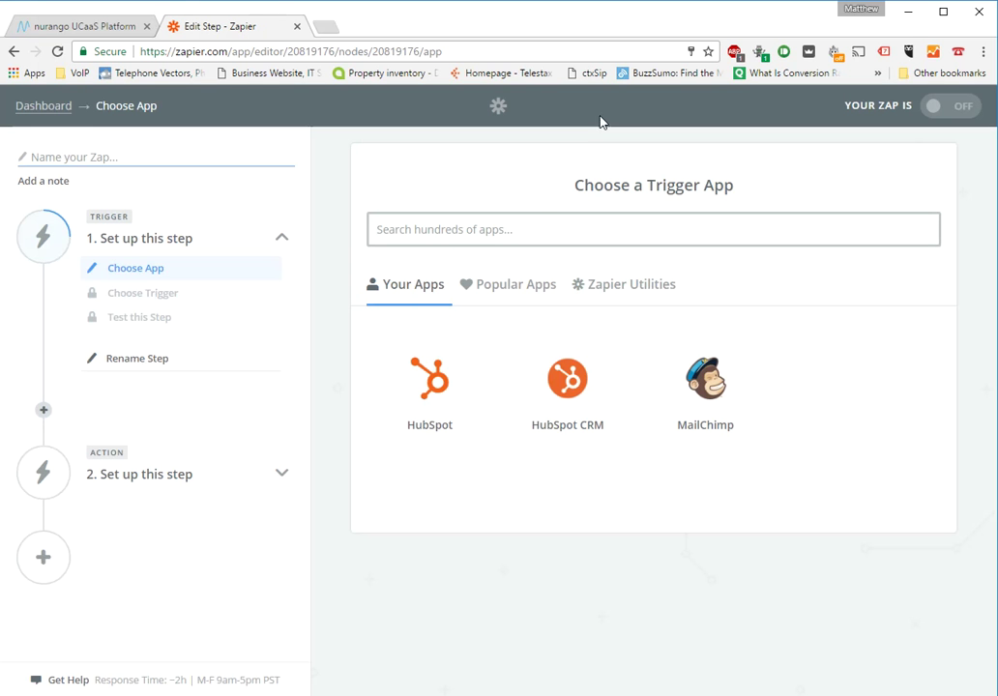
pyautogui.write('webhooks')
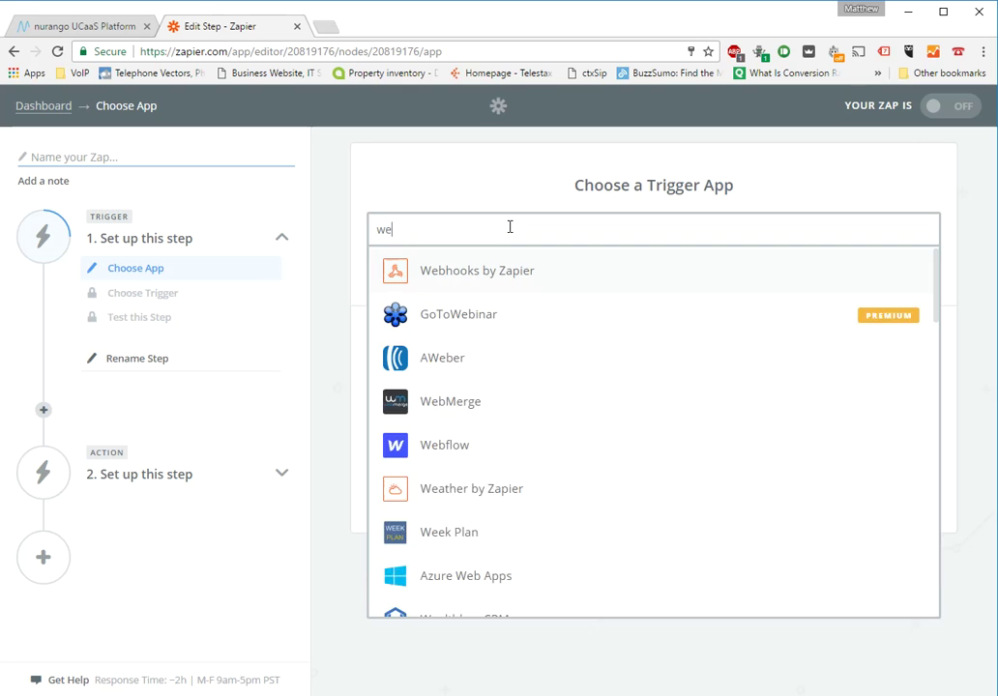
pyautogui.click(503, 278)
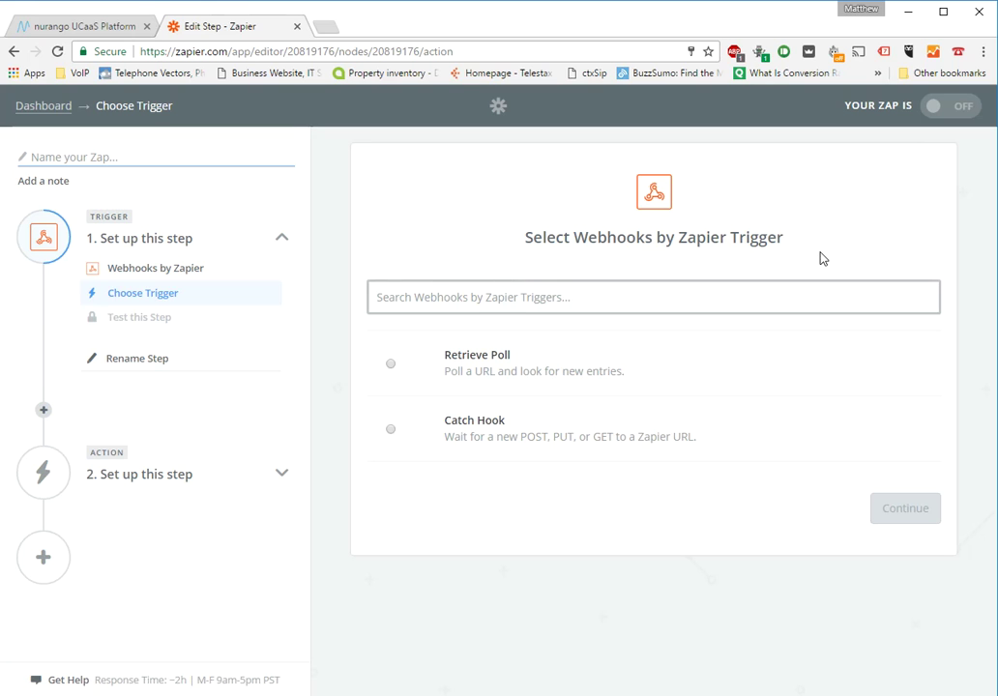
pyautogui.click(390, 431)
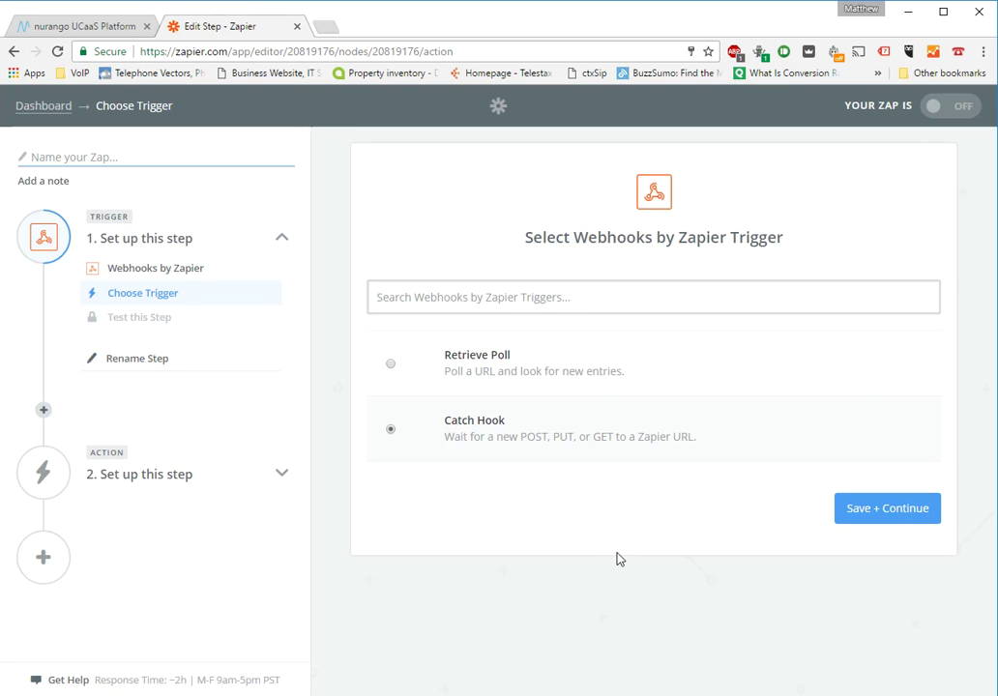
pyautogui.click(882, 510)
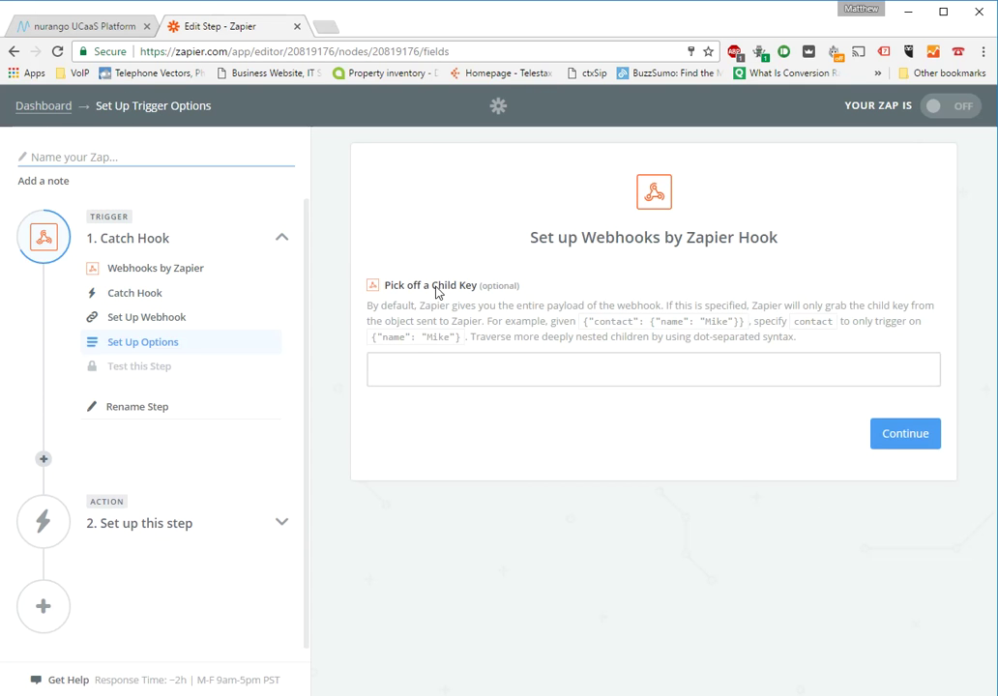
pyautogui.click(419, 374)
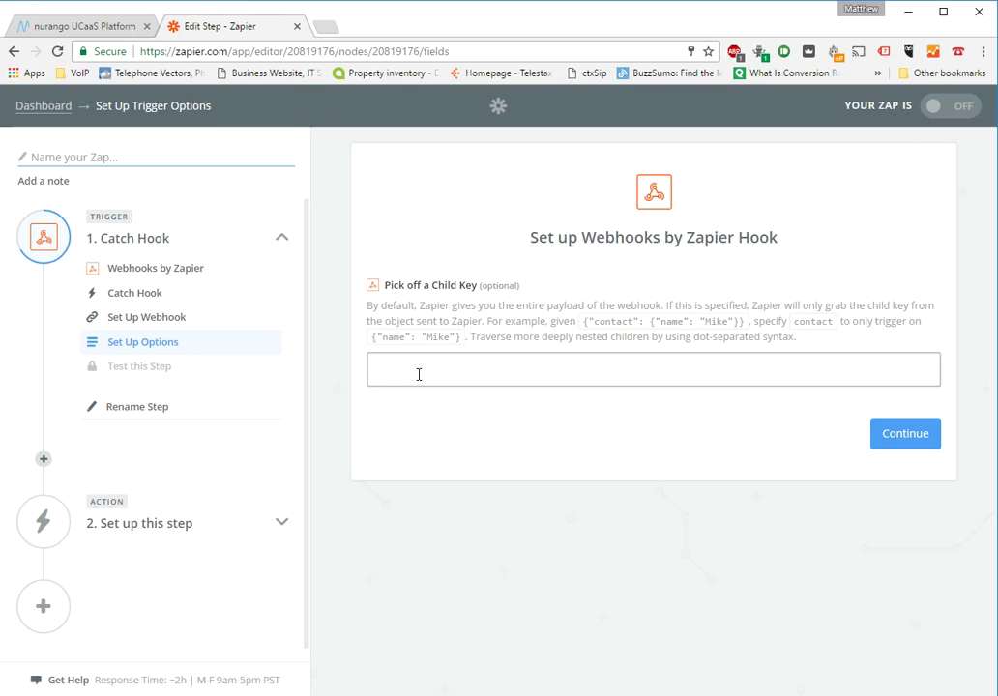
pyautogui.write('pohone')
pyautogui.press('BackSpace')
pyautogui.press('BackSpace')
pyautogui.press('BackSpace')
pyautogui.press('BackSpace')
pyautogui.press('BackSpace')
pyautogui.write('caller-id')
pyautogui.press('BackSpace')
pyautogui.press('BackSpace')
pyautogui.press('BackSpace')
pyautogui.press('BackSpace')
pyautogui.press('BackSpace')
pyautogui.press('BackSpace')
pyautogui.press('BackSpace')
pyautogui.press('BackSpace')
pyautogui.press('BackSpace')
# Copy the trigger's generated webhook URL and go to the nurango Webhook Manager
pyautogui.click(906, 435)
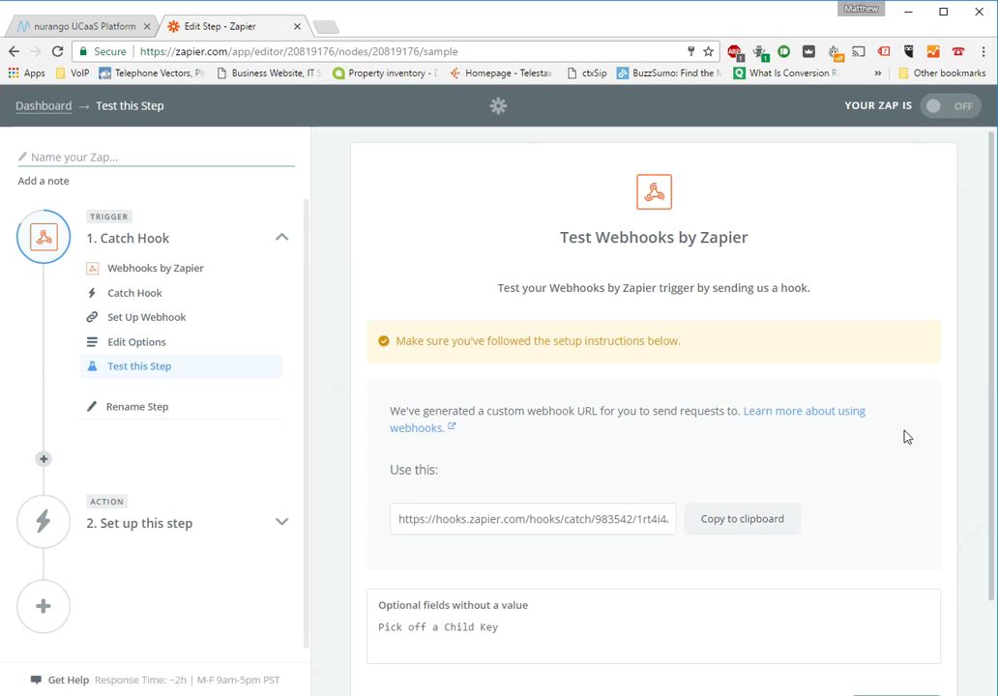
pyautogui.scroll(-1, 906, 437)
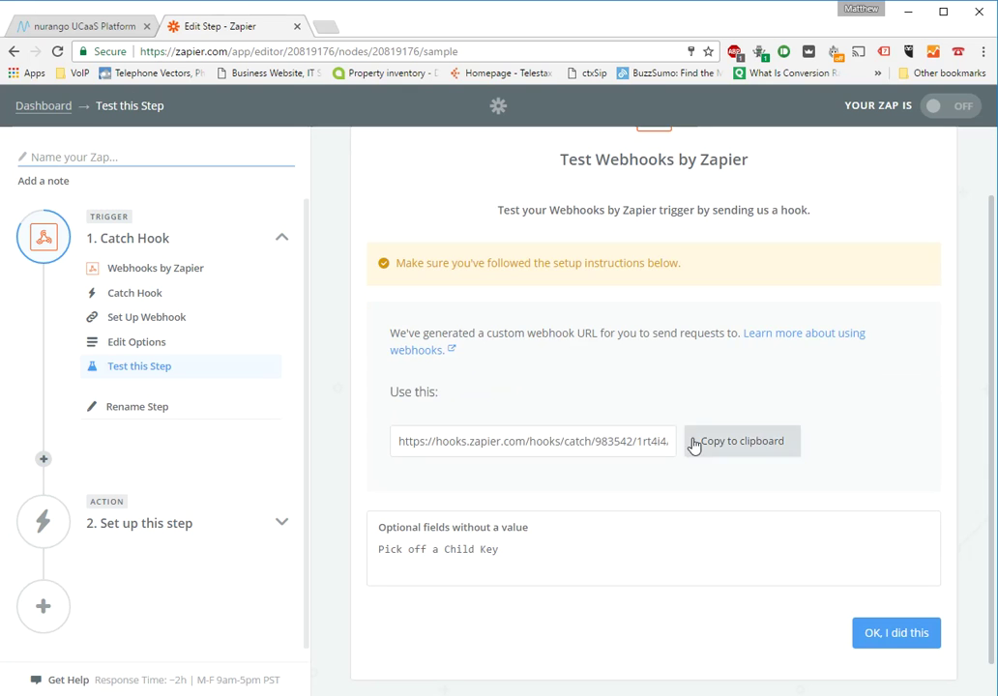
pyautogui.click(749, 448)
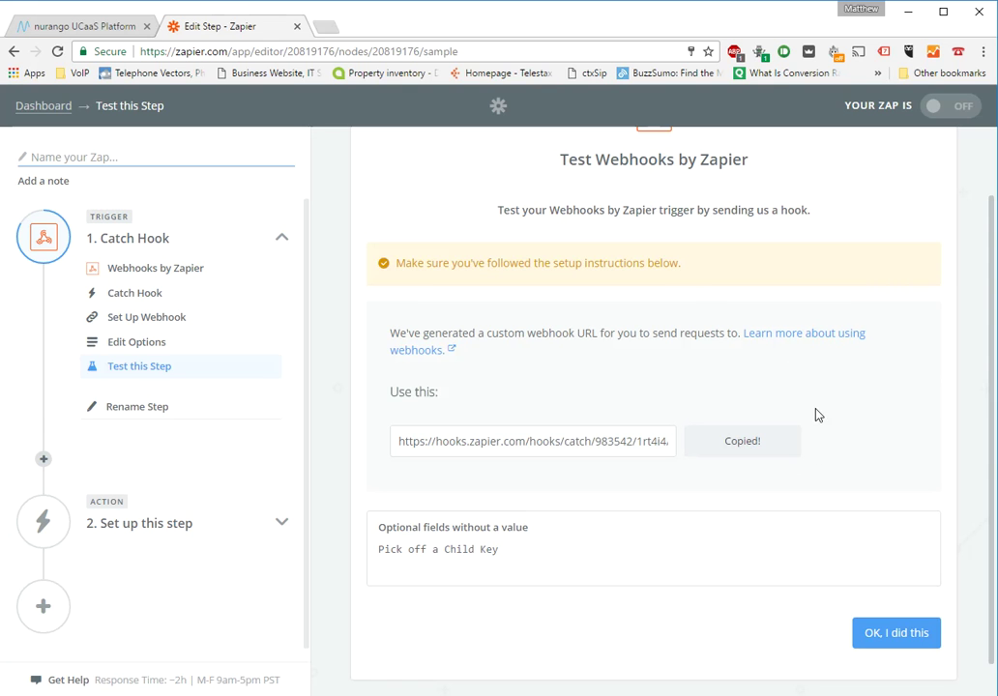
pyautogui.click(83, 29)
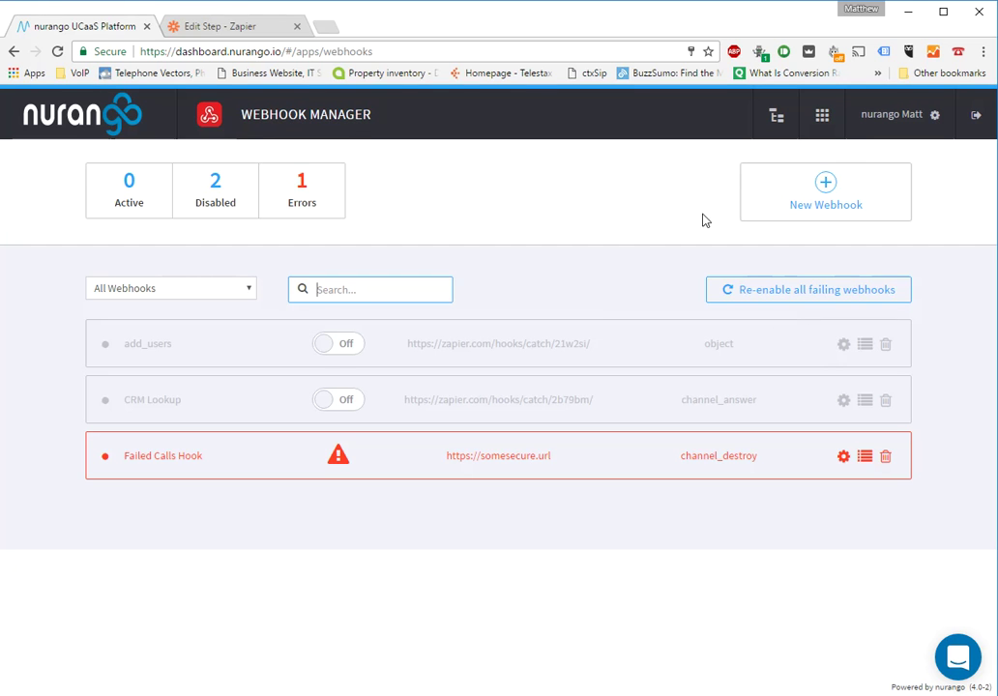
# Fill a new webhook: name 'Call Push', trigger channel_answer, request POST, pasted Zapier URL
pyautogui.click(814, 203)
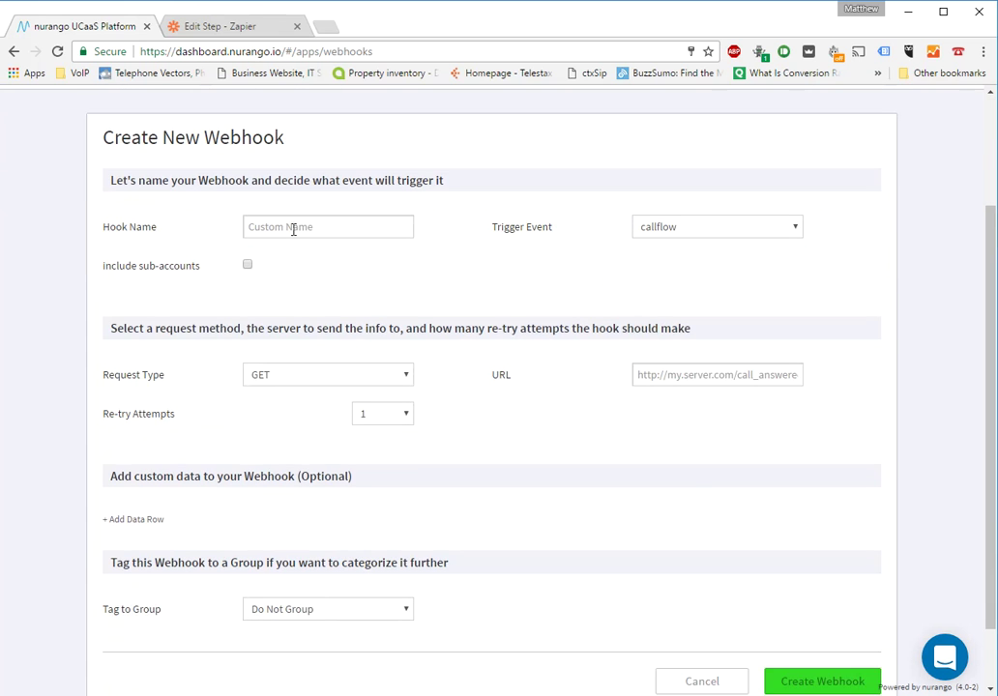
pyautogui.click(293, 229)
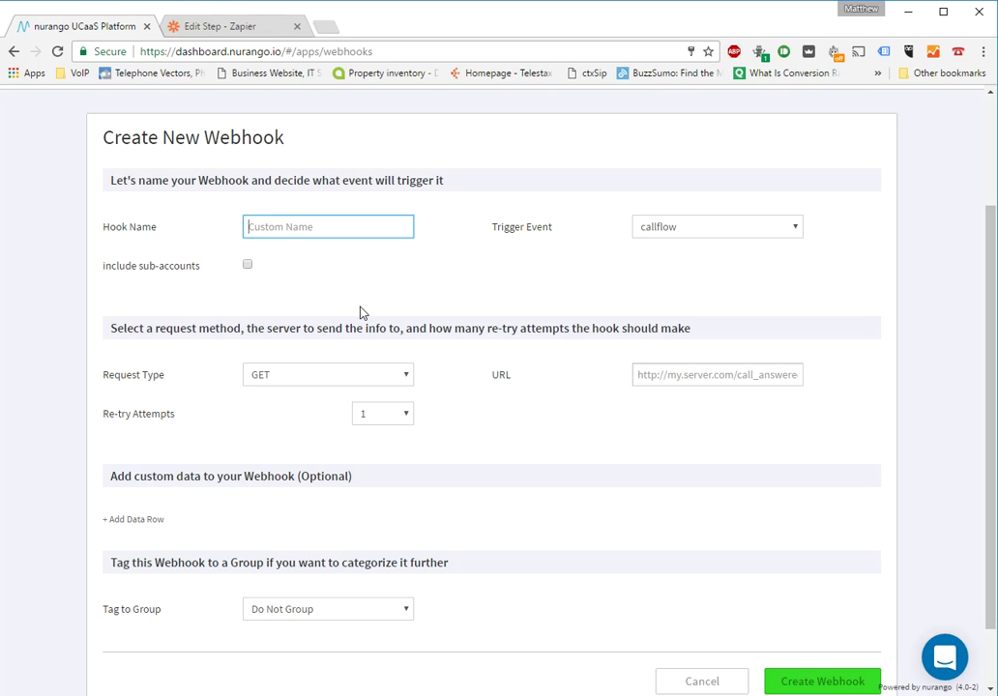
pyautogui.write('Call Push')
pyautogui.click(749, 230)
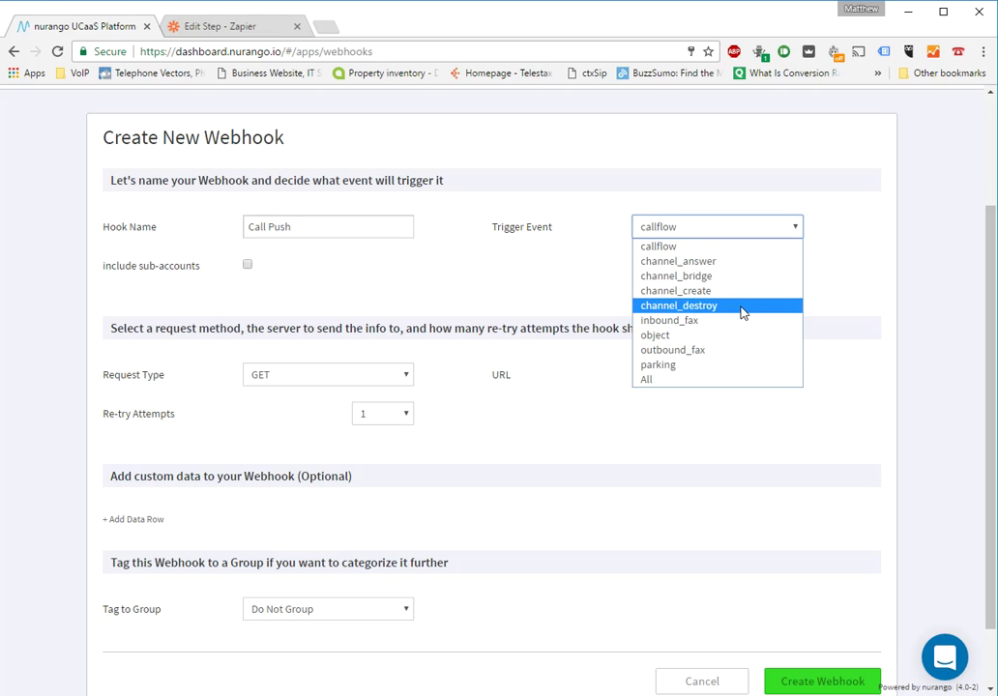
pyautogui.click(738, 272)
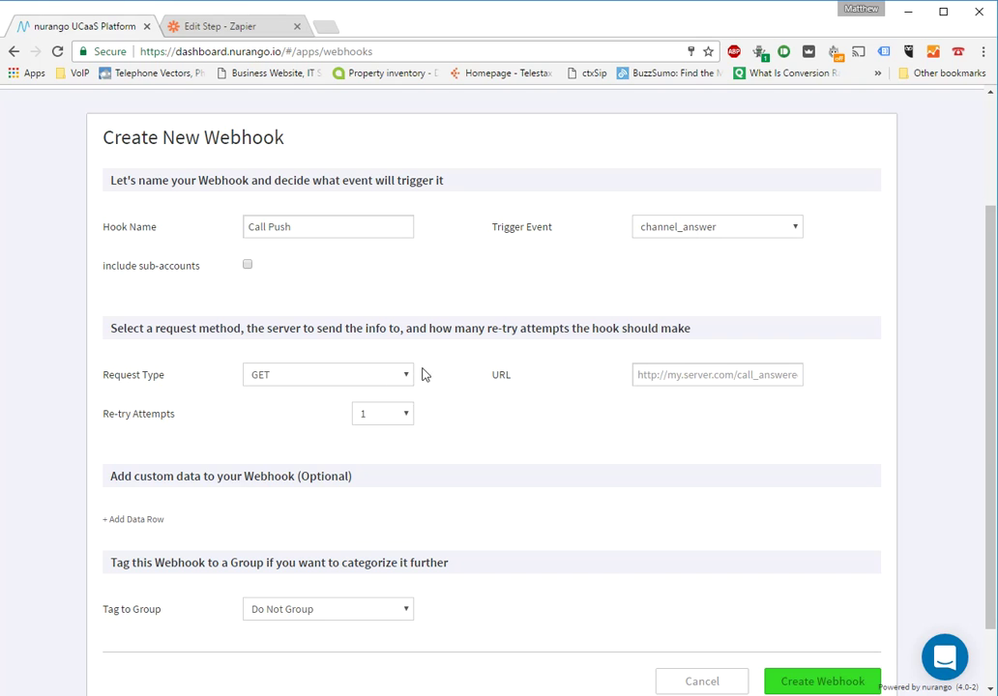
pyautogui.click(383, 379)
pyautogui.click(325, 411)
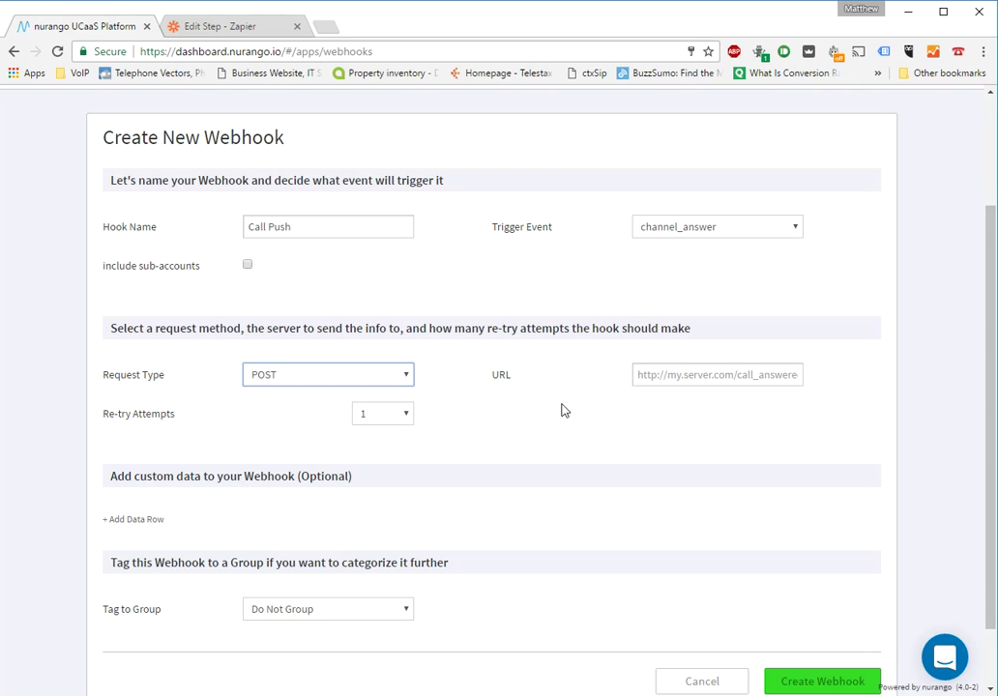
pyautogui.click(693, 372)
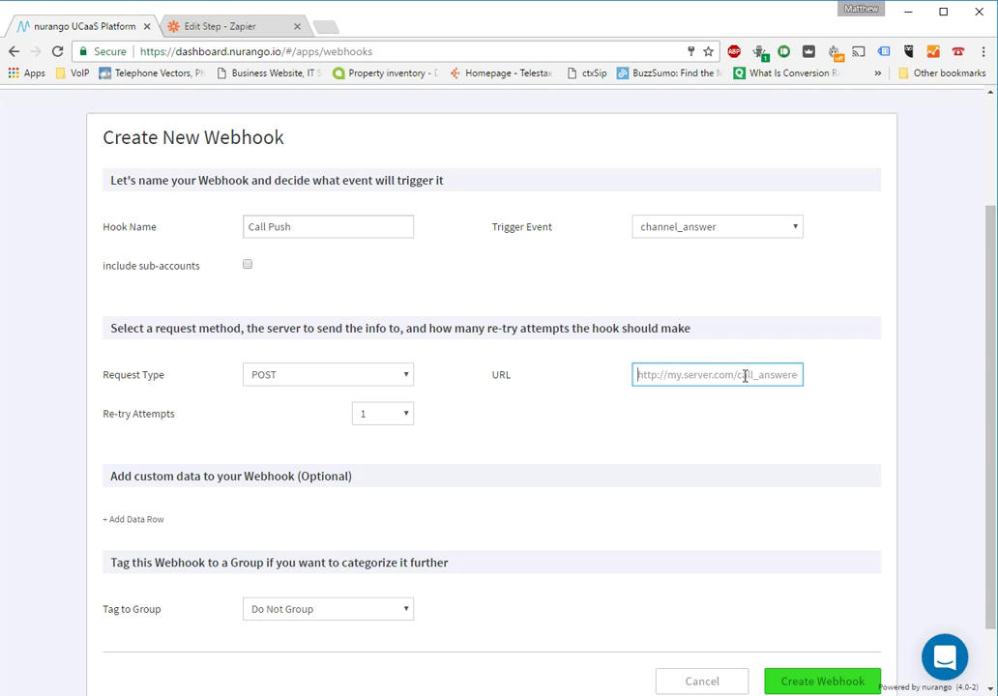
pyautogui.hotkey('ctrl', 'v')
pyautogui.click(740, 424)
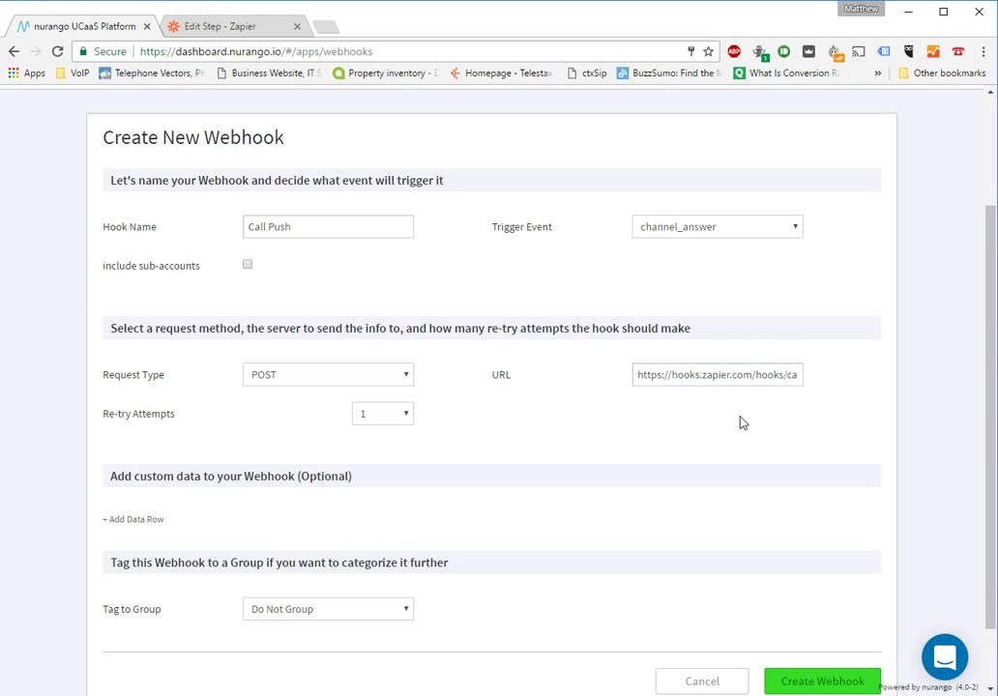
pyautogui.scroll(-1, 737, 416)
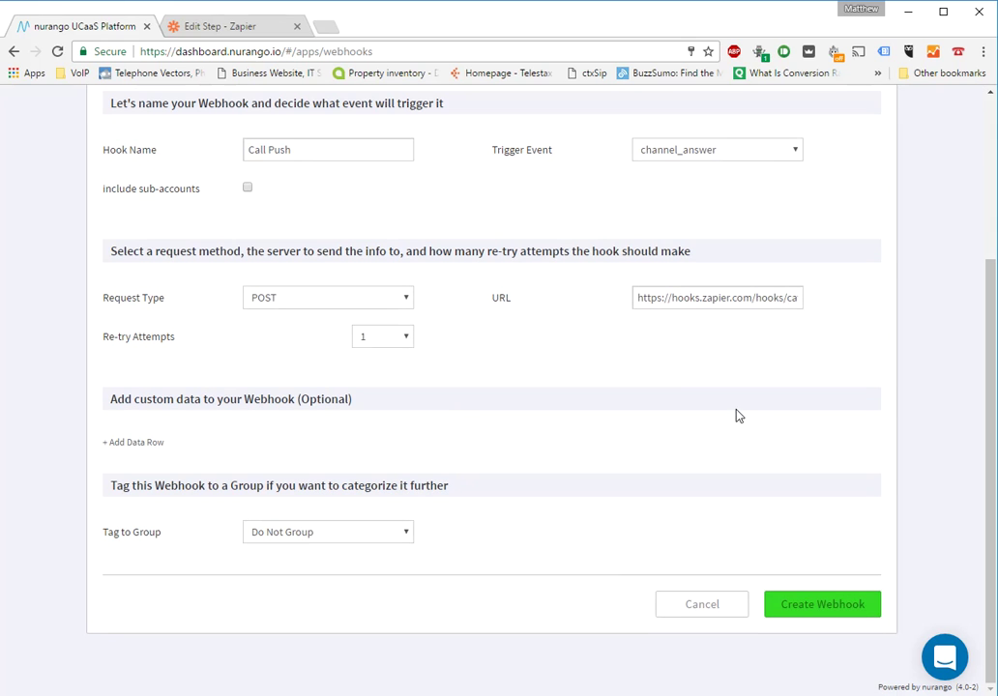
pyautogui.click(135, 441)
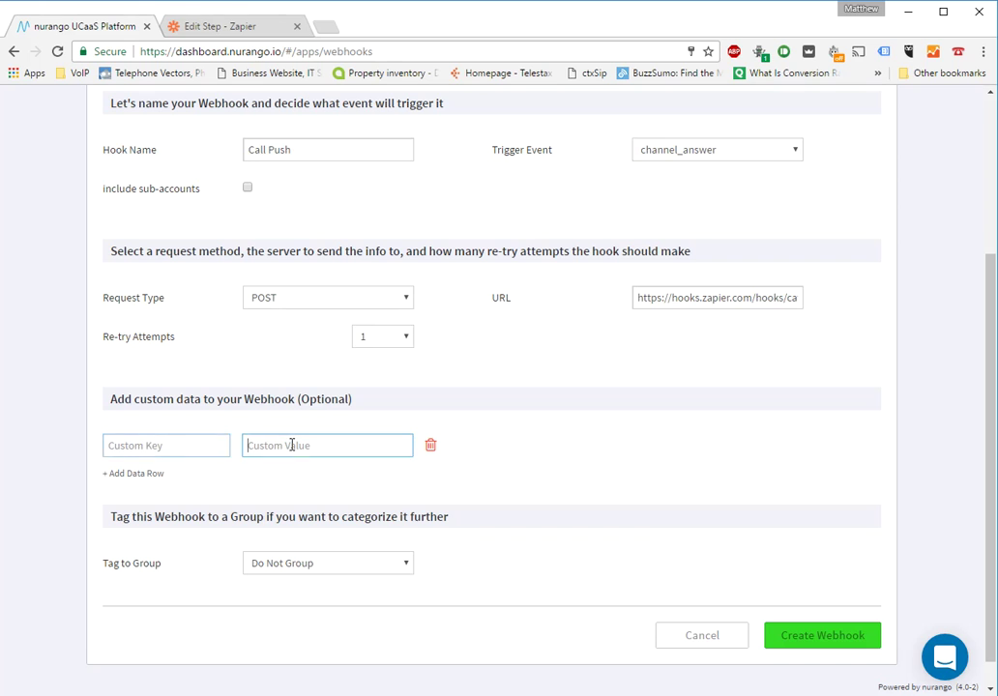
pyautogui.click(179, 445)
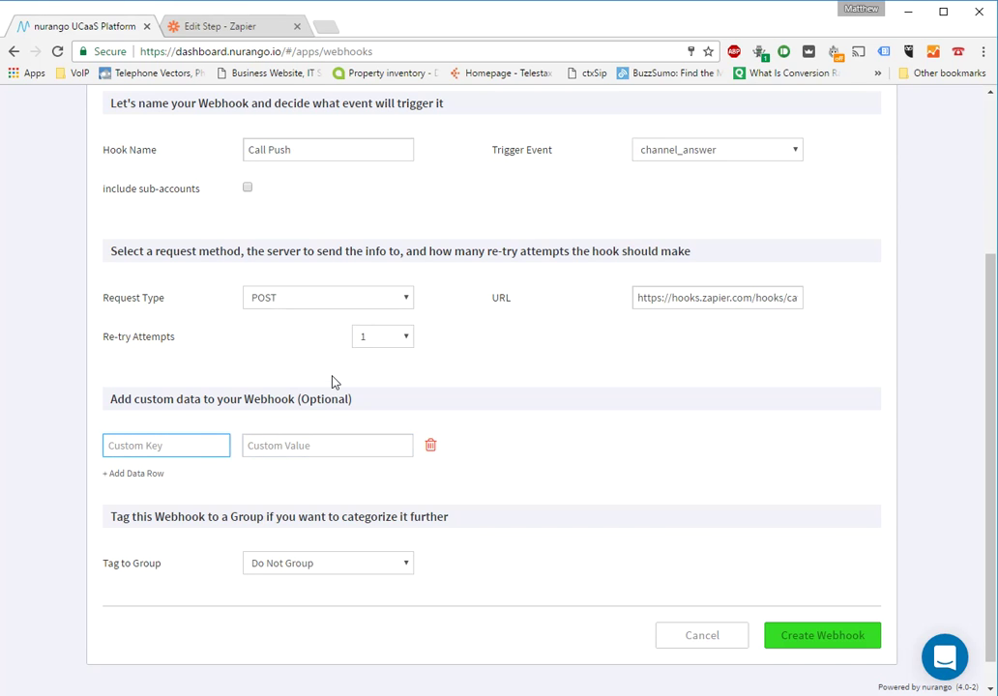
pyautogui.write('test key')
pyautogui.press('Tab')
pyautogui.write('this')
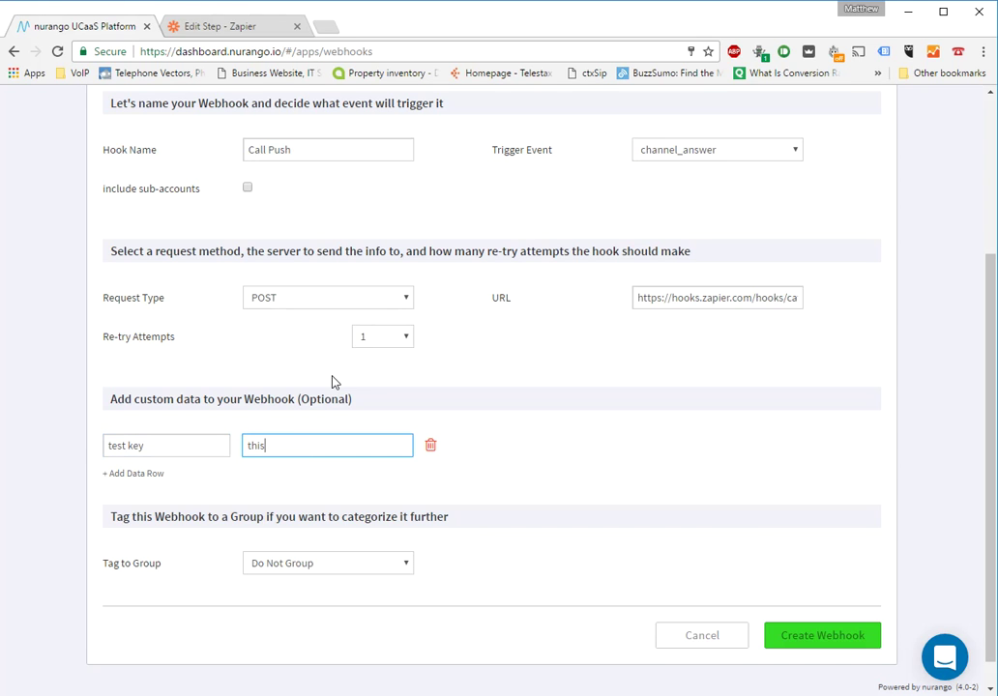
pyautogui.press('BackSpace')
pyautogui.press('BackSpace')
pyautogui.press('BackSpace')
pyautogui.press('BackSpace')
pyautogui.write('from call push hook')
pyautogui.click(431, 446)
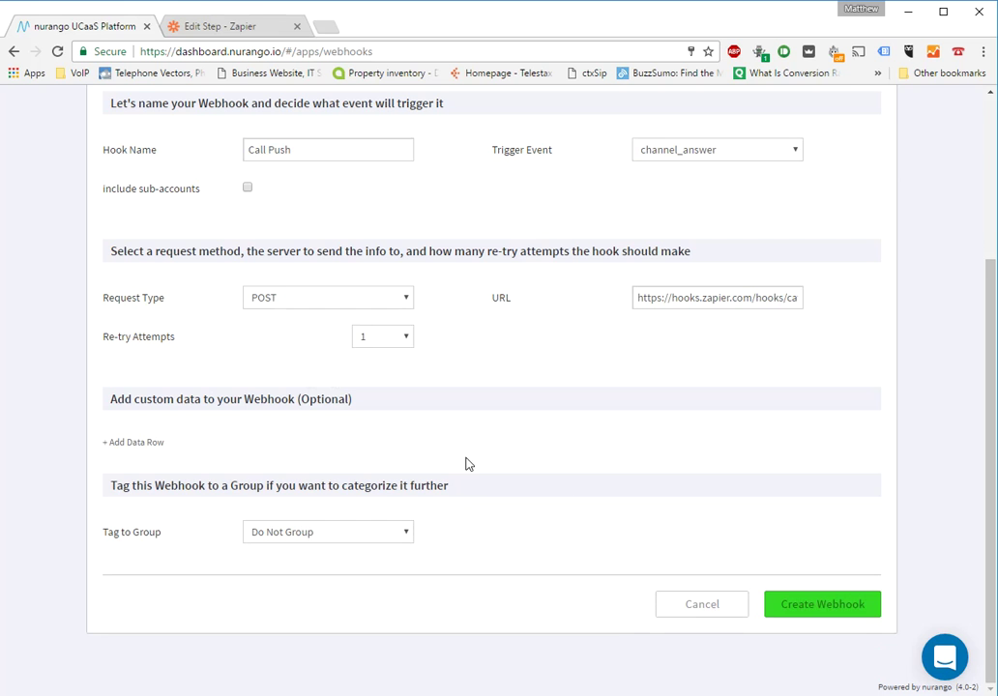
pyautogui.click(866, 613)
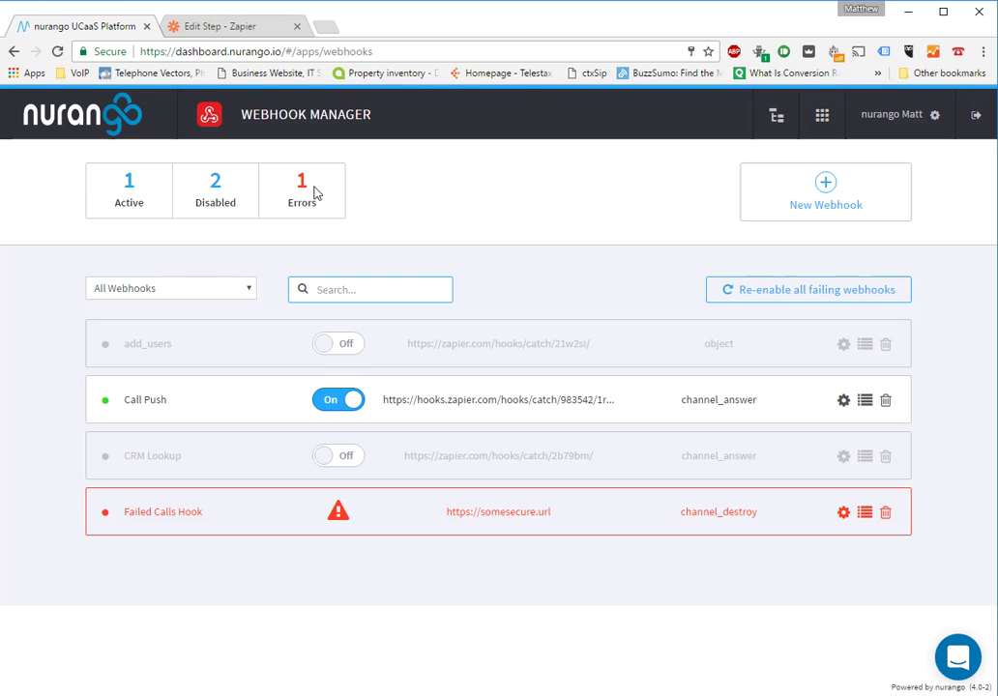
# Return to the Zapier zap editor
pyautogui.click(218, 29)
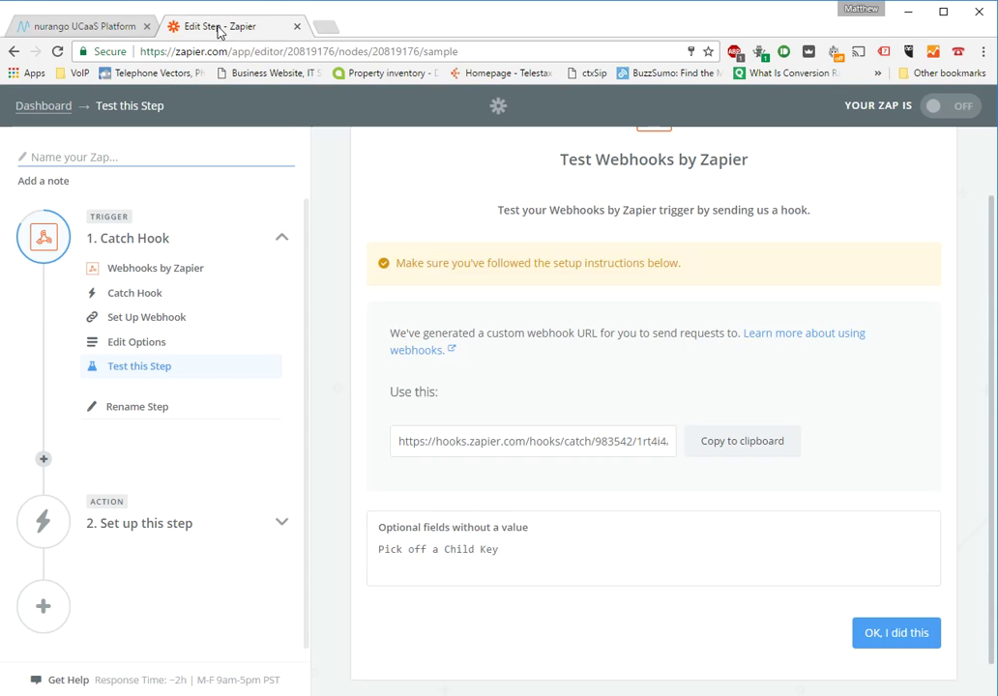
# Confirm the hook is set up so Zapier starts listening for the incoming hook
pyautogui.click(907, 645)
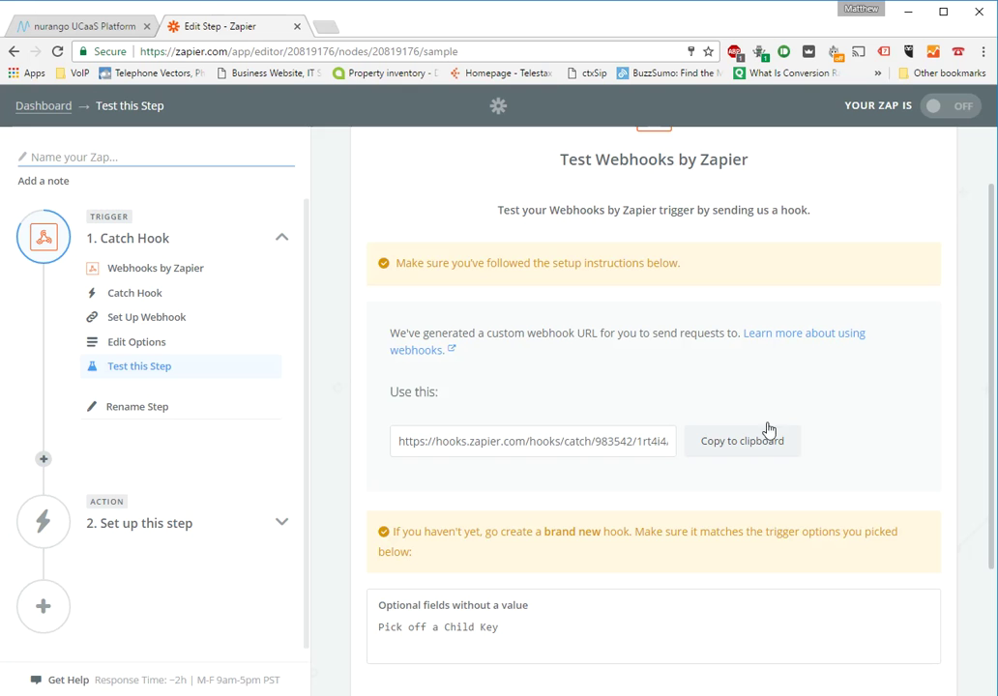
pyautogui.scroll(-2, 751, 379)
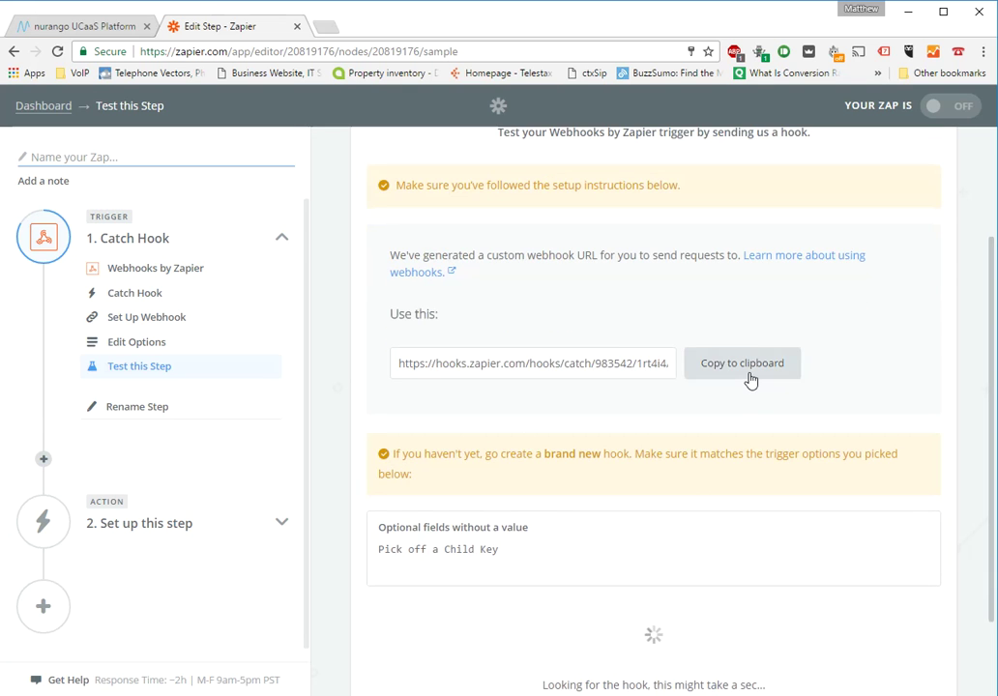
pyautogui.scroll(-1, 751, 377)
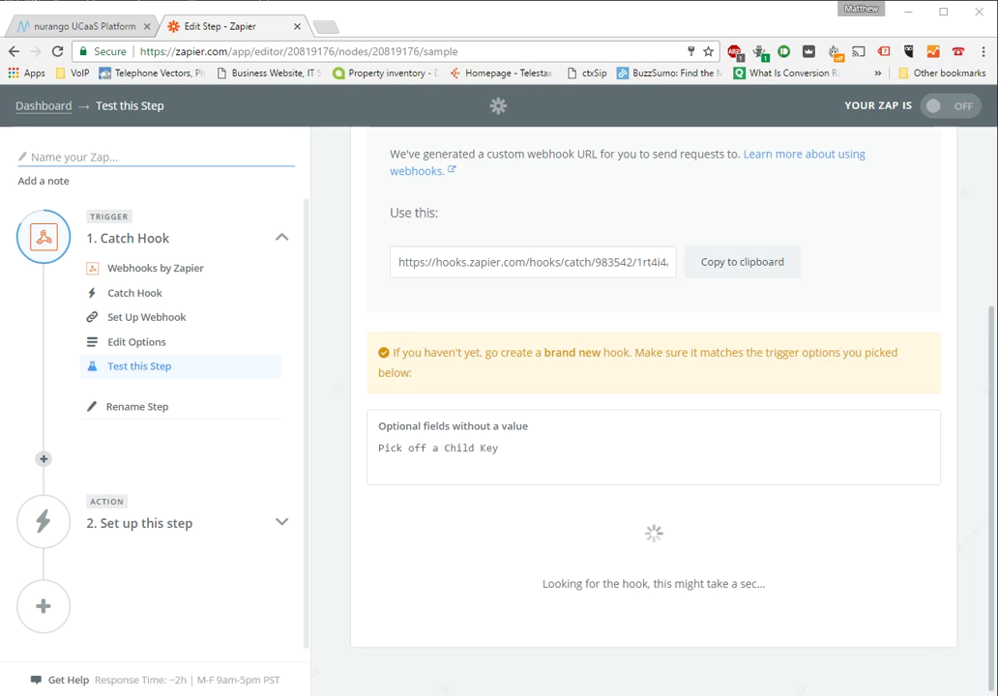
# Place a test call to *97 from the Bria X softphone, then hang up
pyautogui.hotkey('alt', 'Tab')
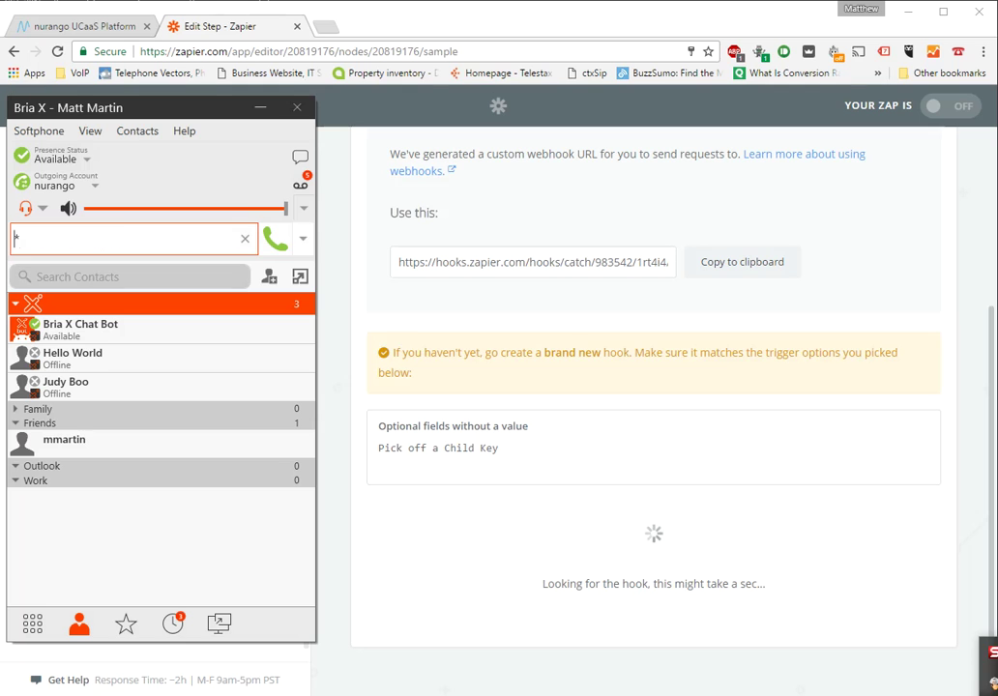
pyautogui.write('*97')
pyautogui.press('Return')
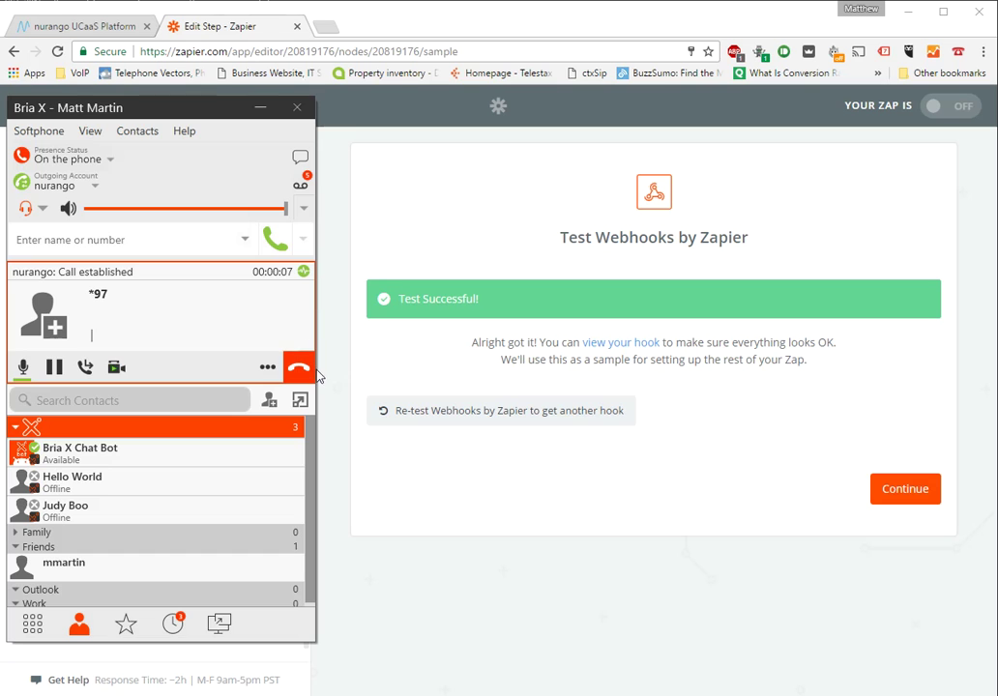
pyautogui.click(299, 369)
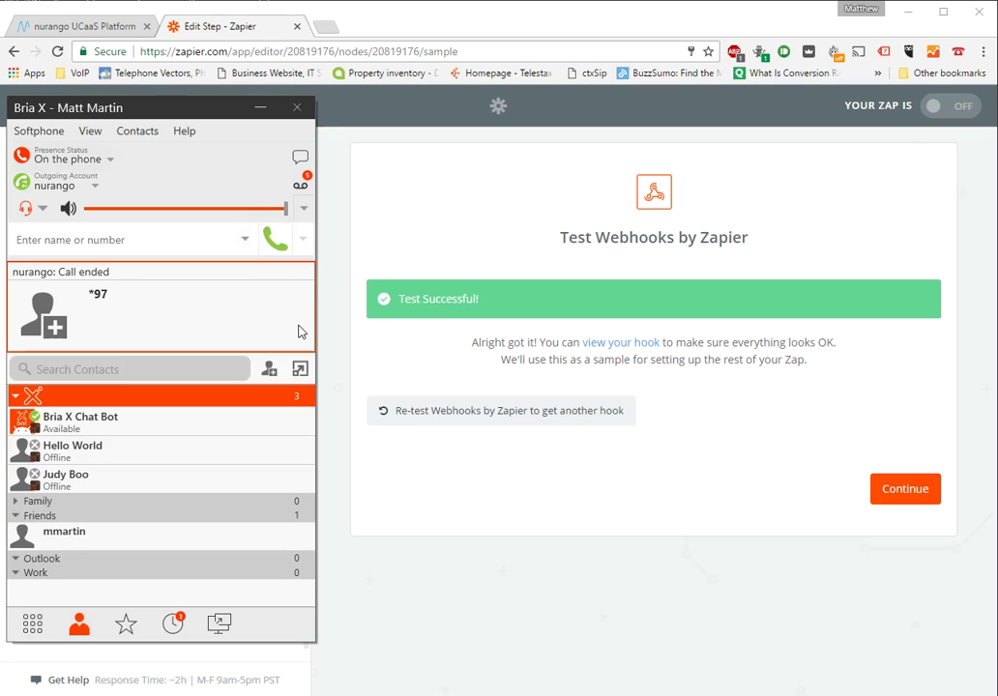
pyautogui.click(257, 108)
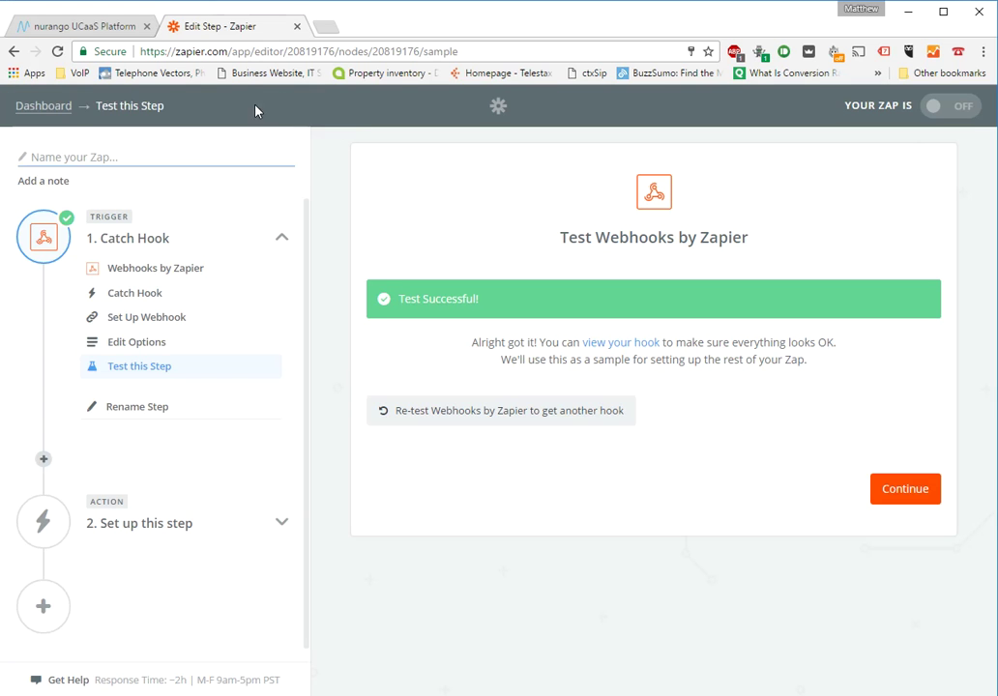
# Review the caught hook's sample fields, such as authorizing_type, and continue to the action step
pyautogui.click(613, 348)
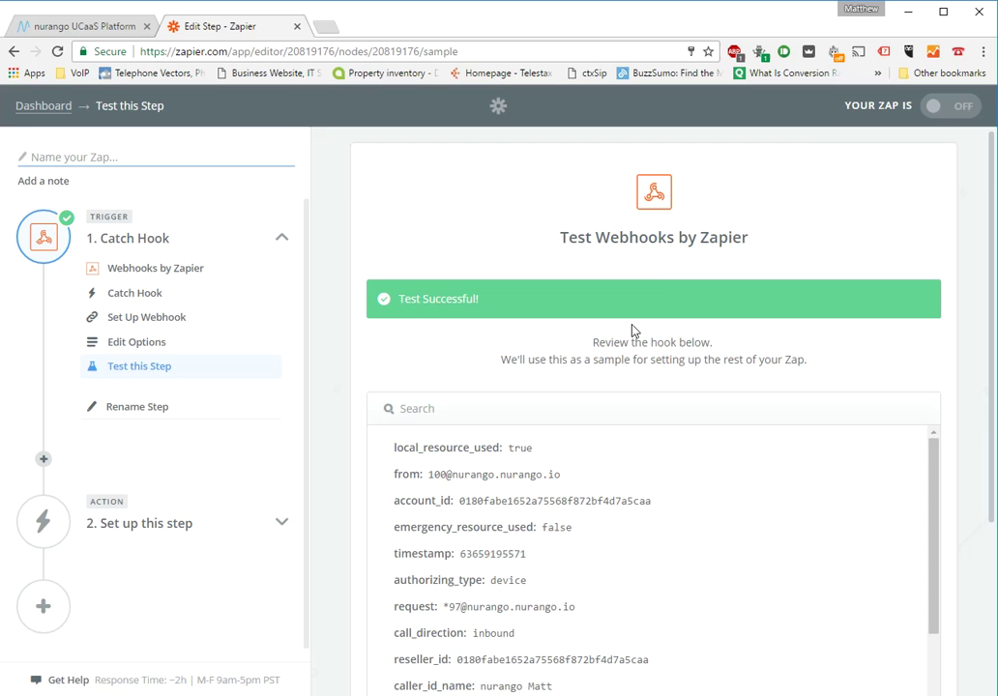
pyautogui.scroll(-5, 663, 292)
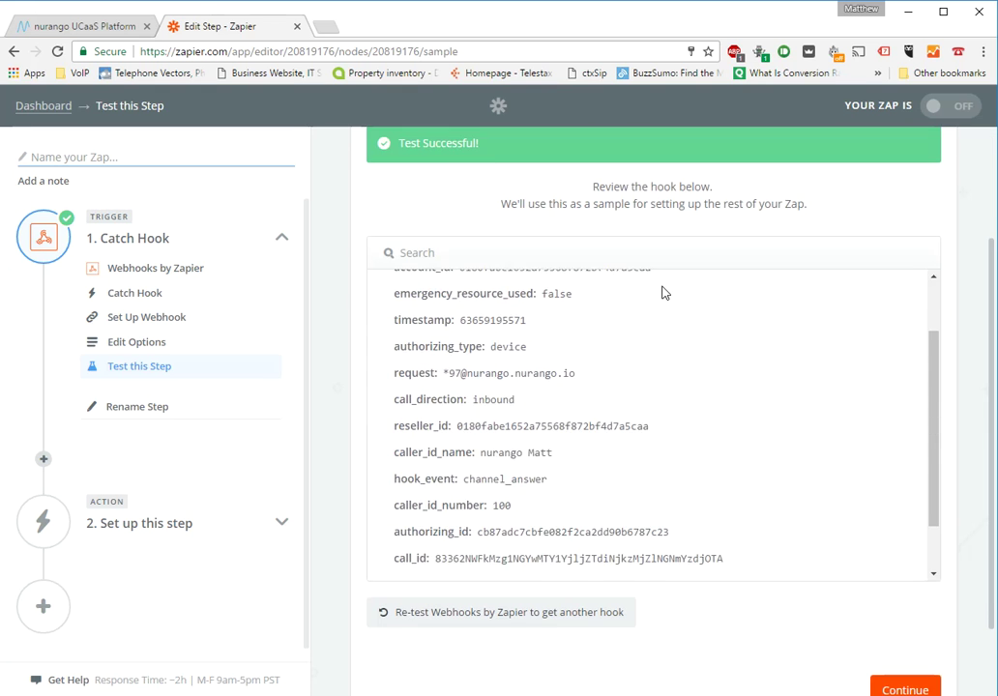
pyautogui.scroll(2, 664, 292)
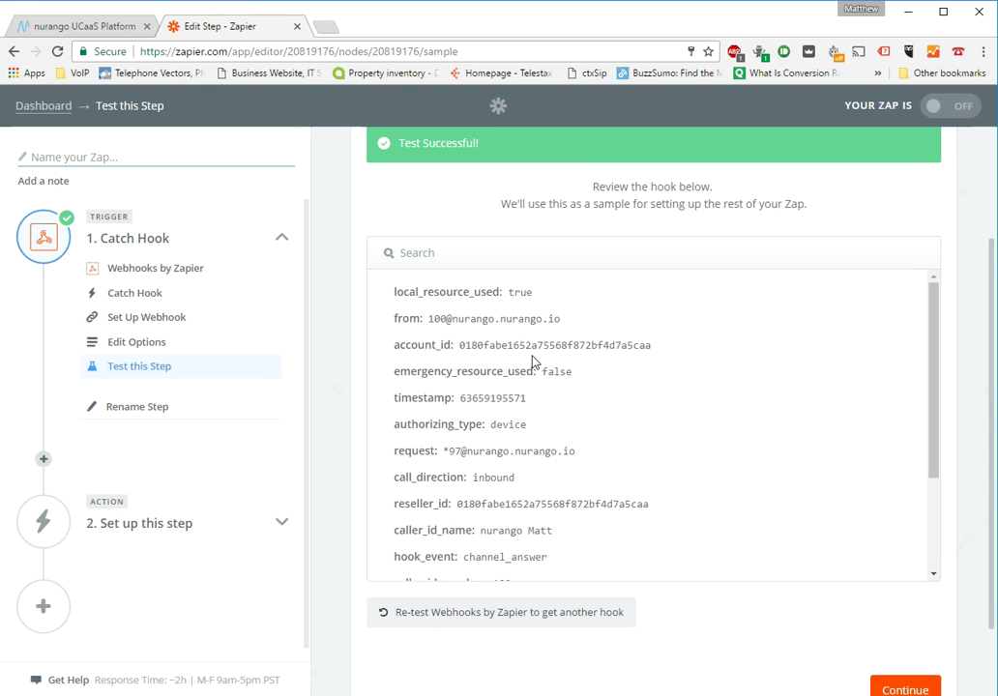
pyautogui.scroll(-1, 532, 362)
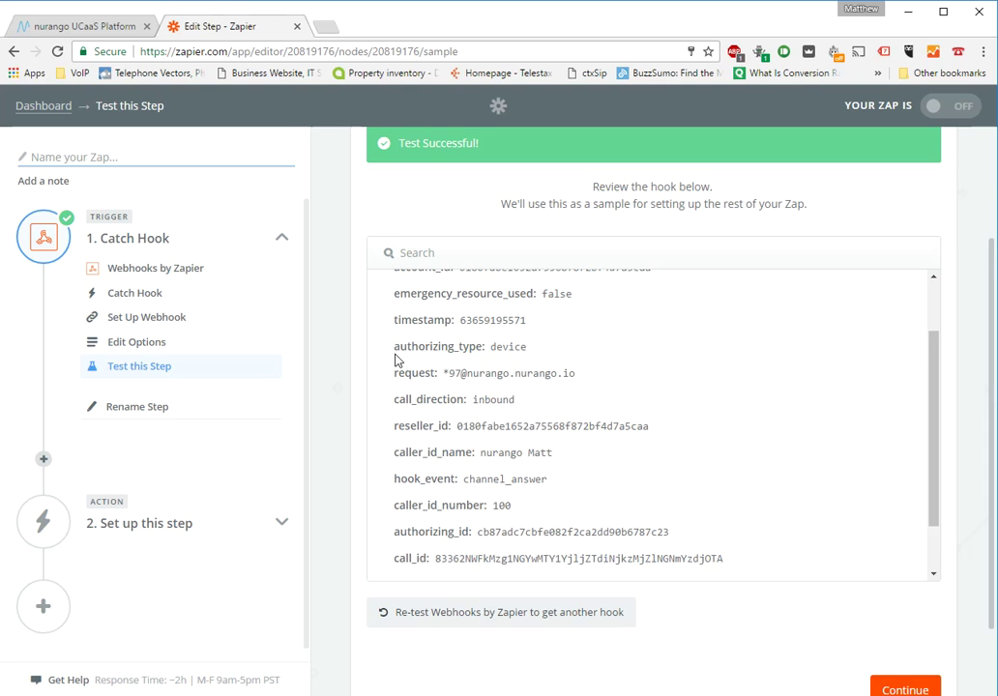
pyautogui.moveTo(392, 348); pyautogui.dragTo(529, 346)
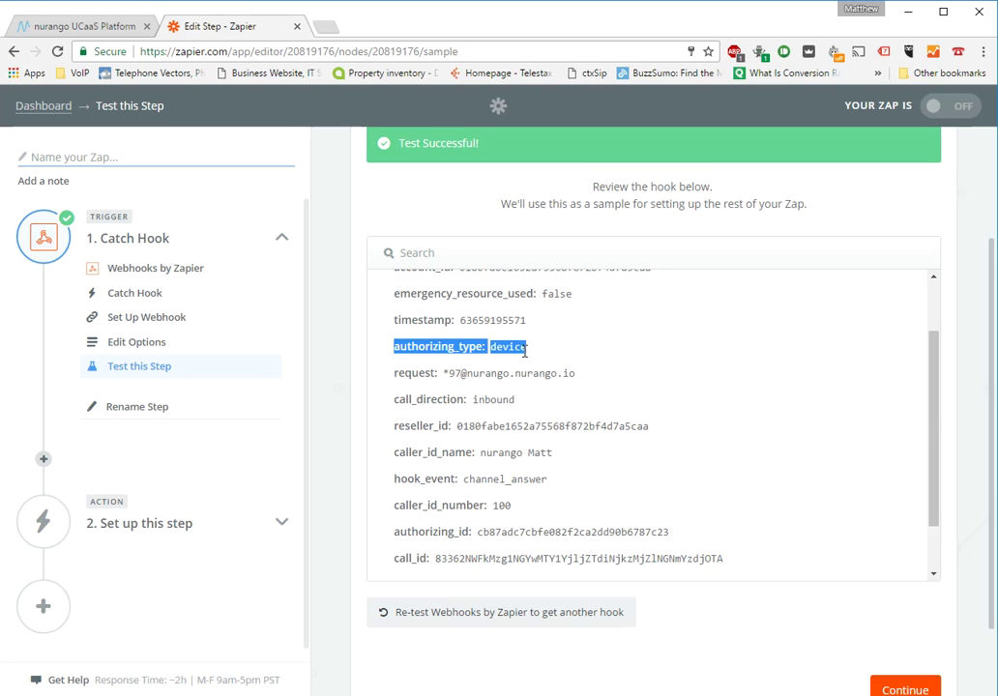
pyautogui.click(491, 369)
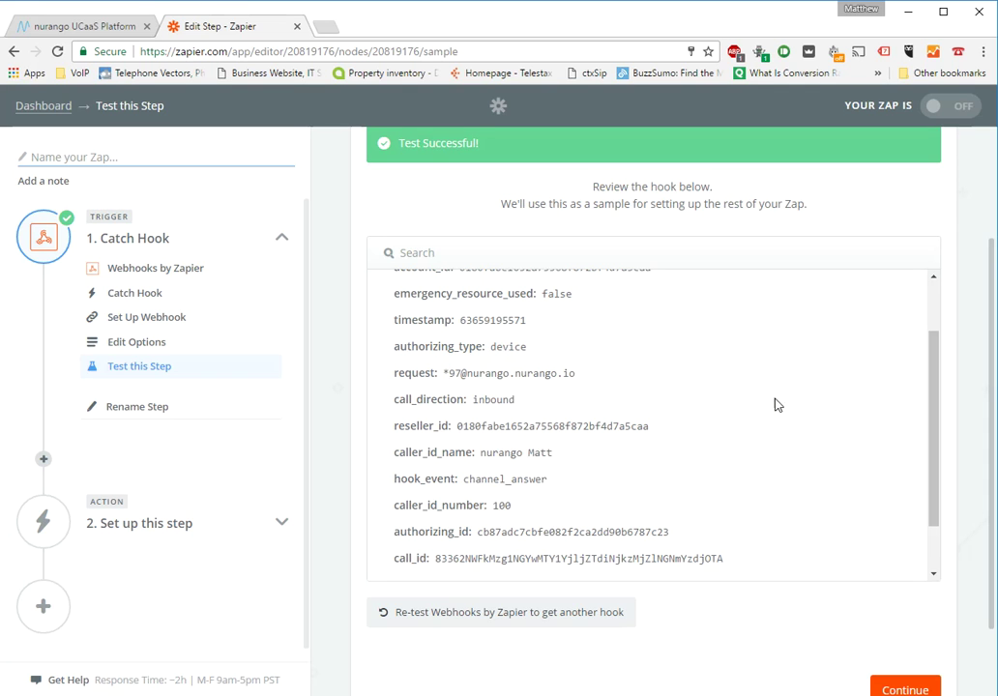
pyautogui.scroll(-2, 775, 405)
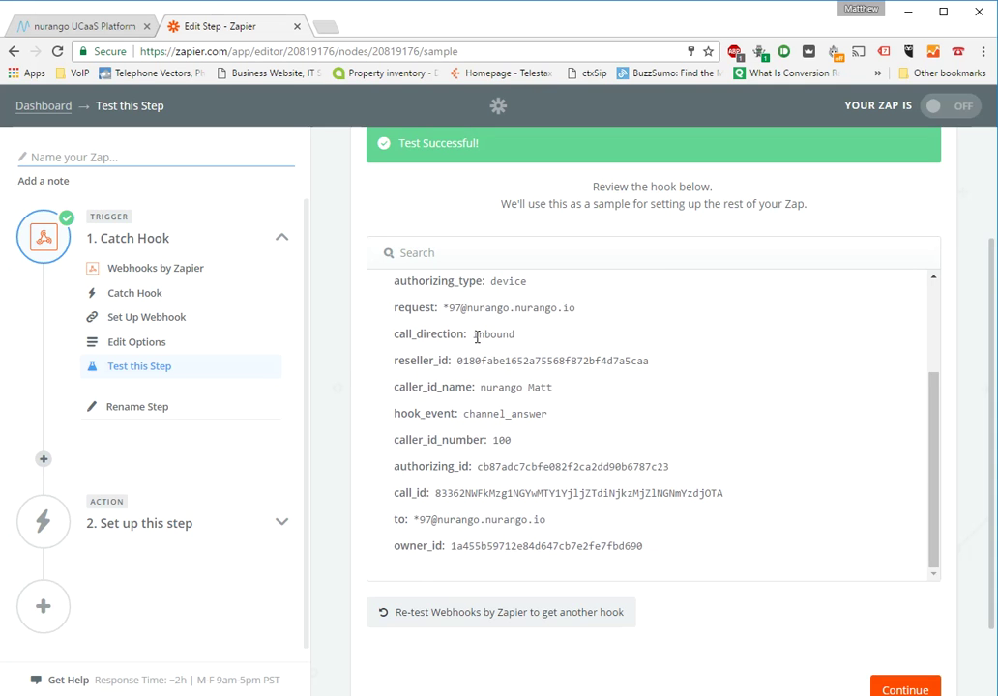
pyautogui.scroll(-1, 496, 336)
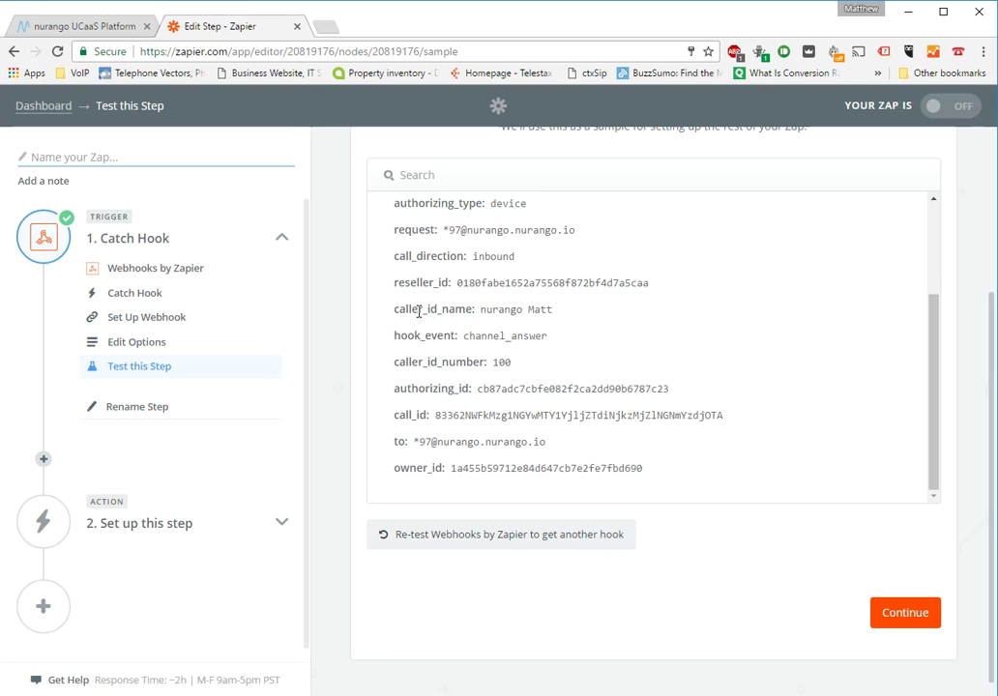
pyautogui.scroll(-1, 537, 353)
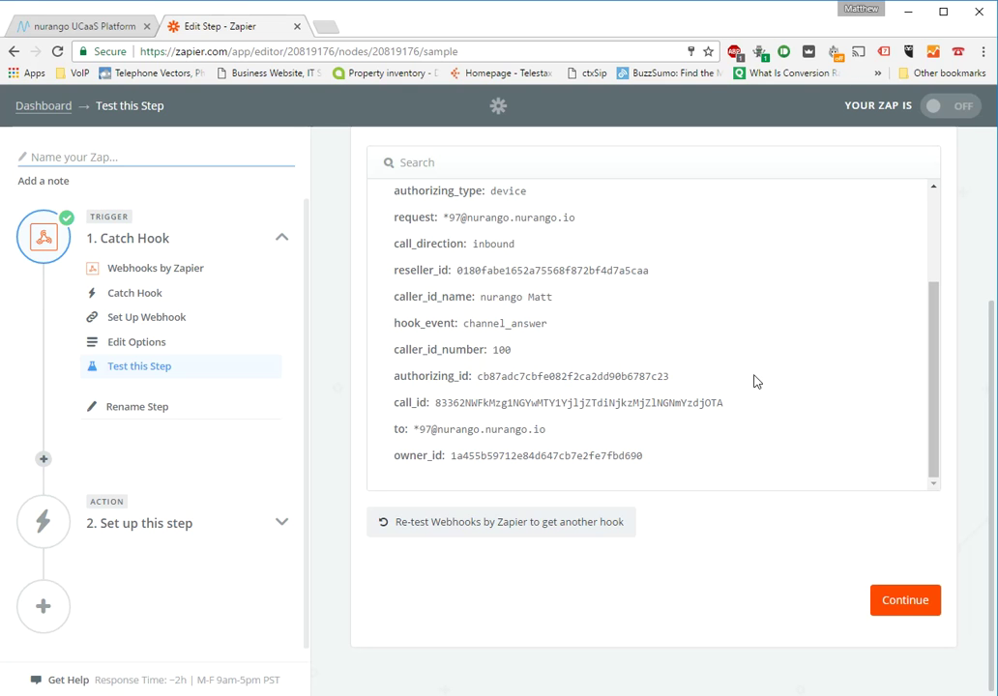
pyautogui.click(906, 602)
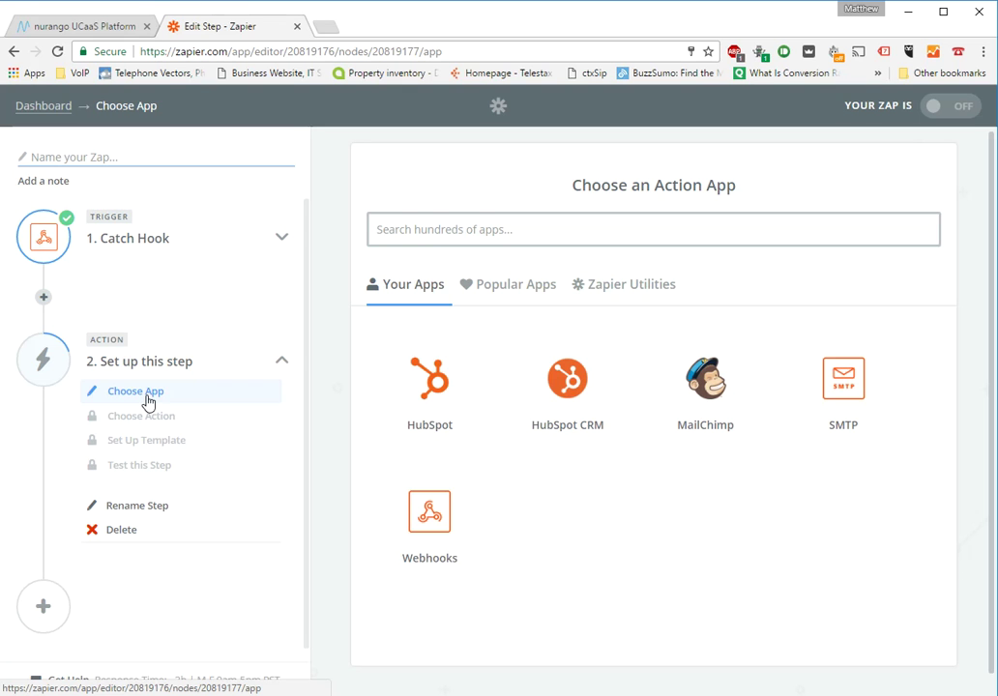
pyautogui.click(283, 239)
pyautogui.click(164, 269)
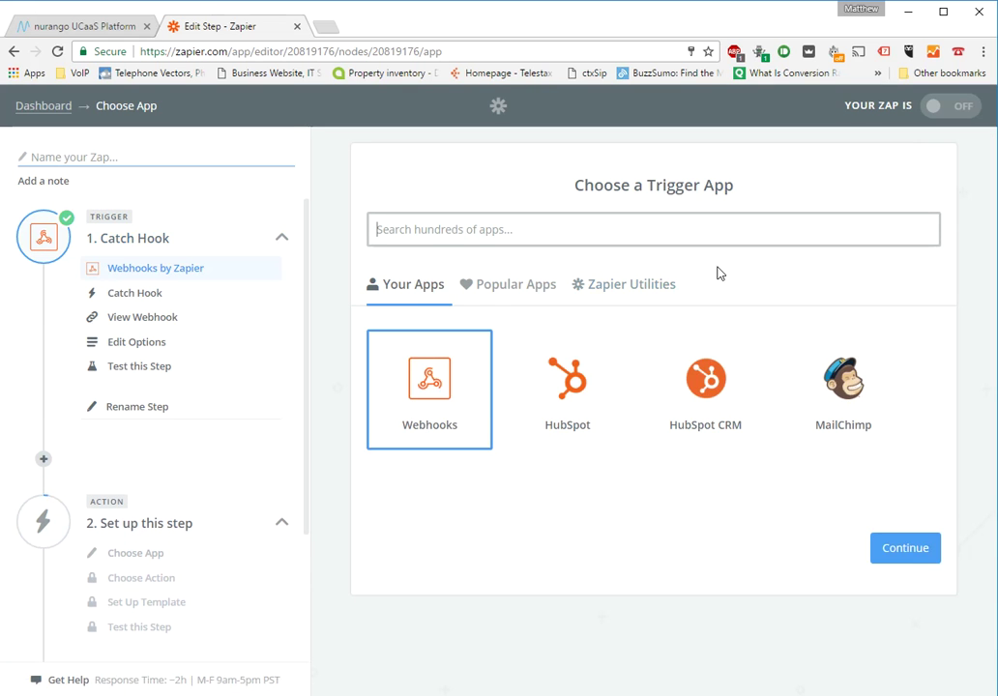
pyautogui.click(903, 548)
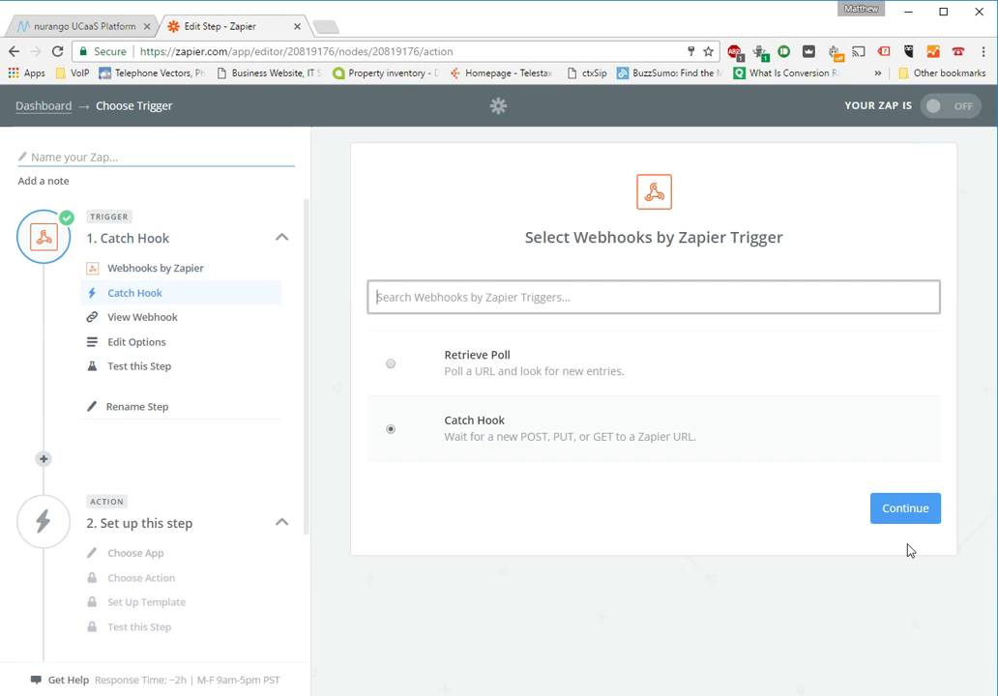
pyautogui.click(903, 511)
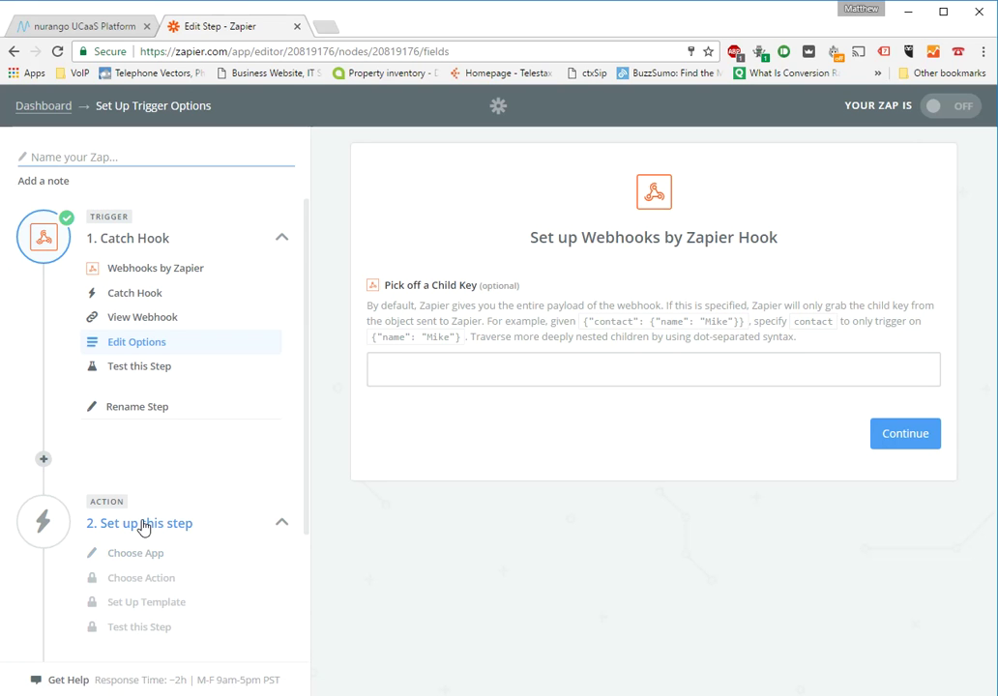
pyautogui.scroll(-1, 145, 532)
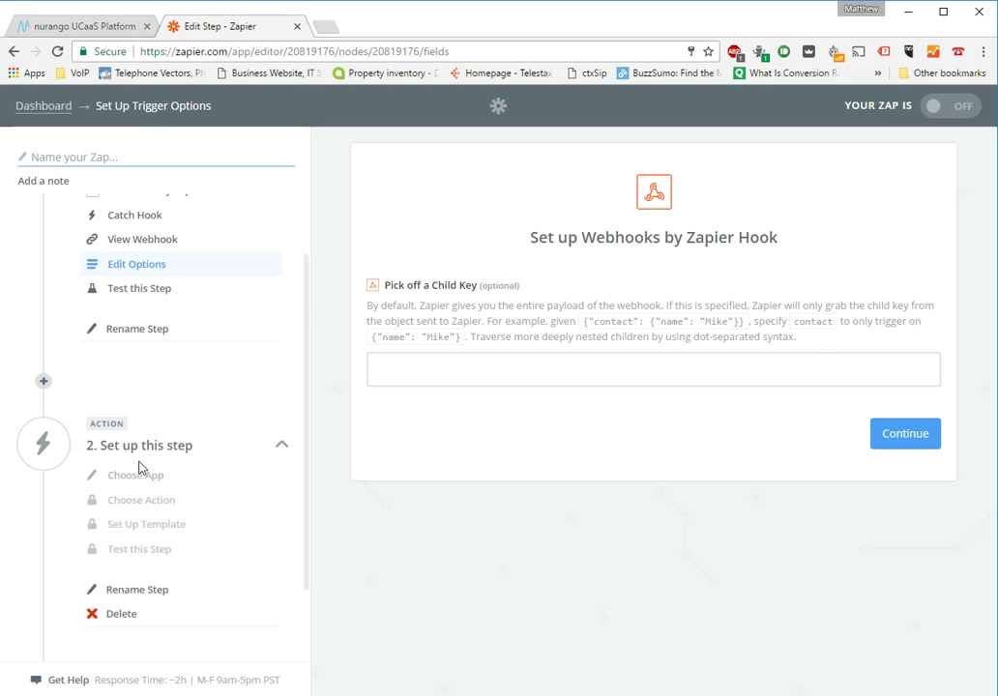
pyautogui.click(138, 478)
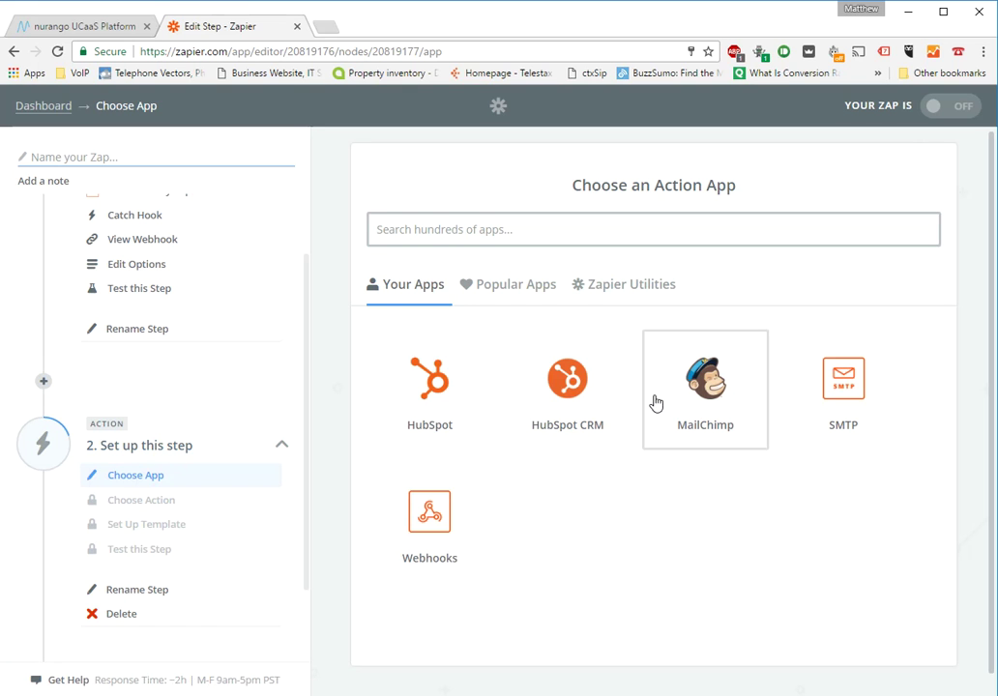
# Set the action to SMTP by Zapier Send Email using the saved SMTP account
pyautogui.click(845, 390)
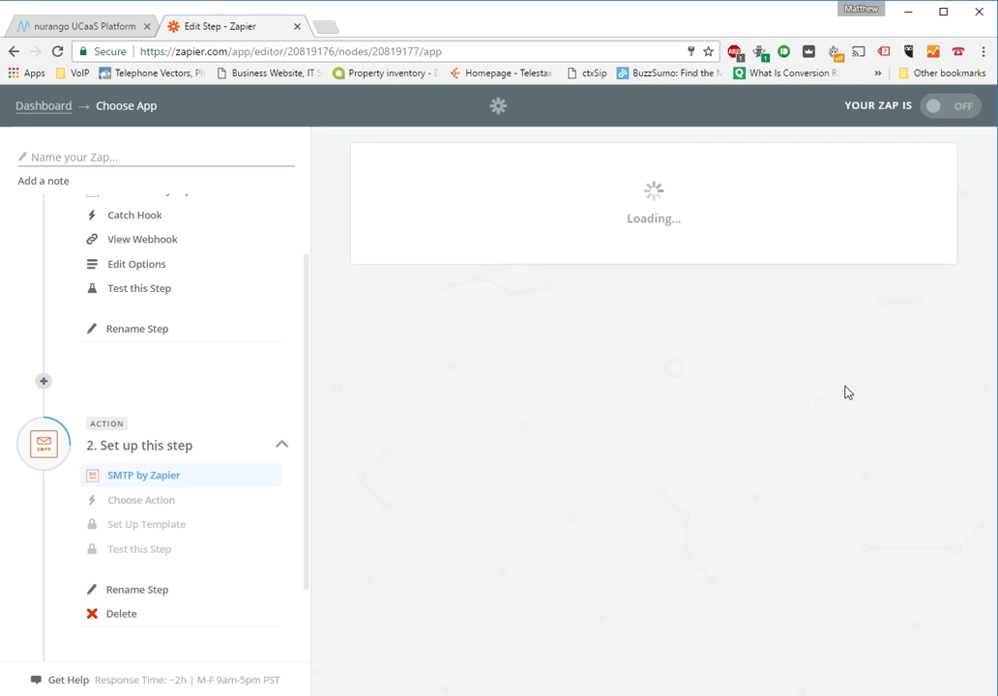
pyautogui.click(887, 440)
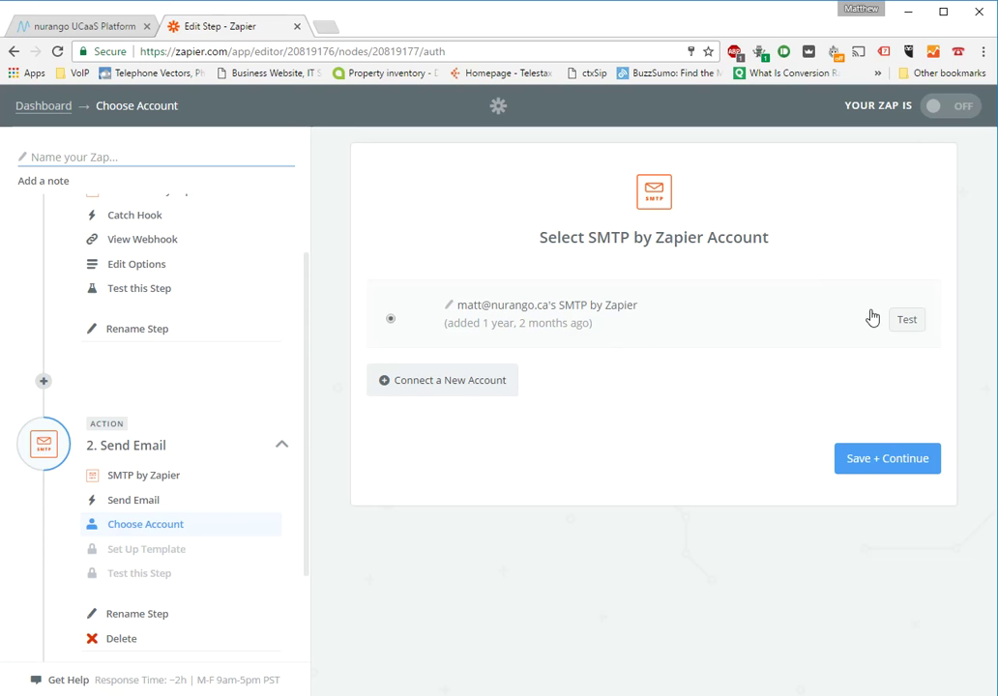
pyautogui.click(872, 473)
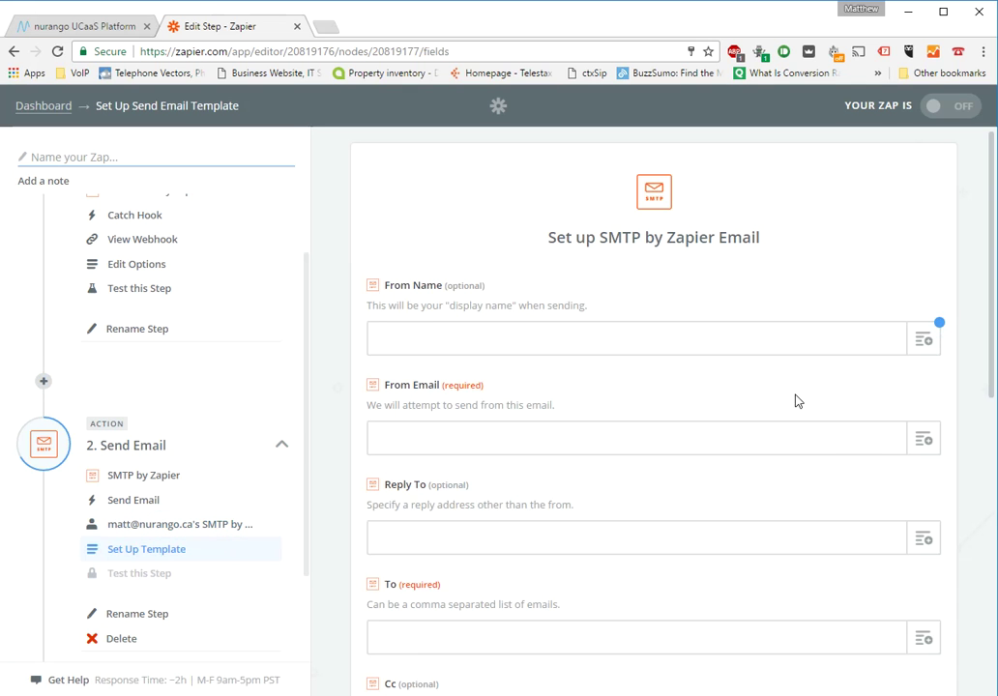
pyautogui.click(435, 337)
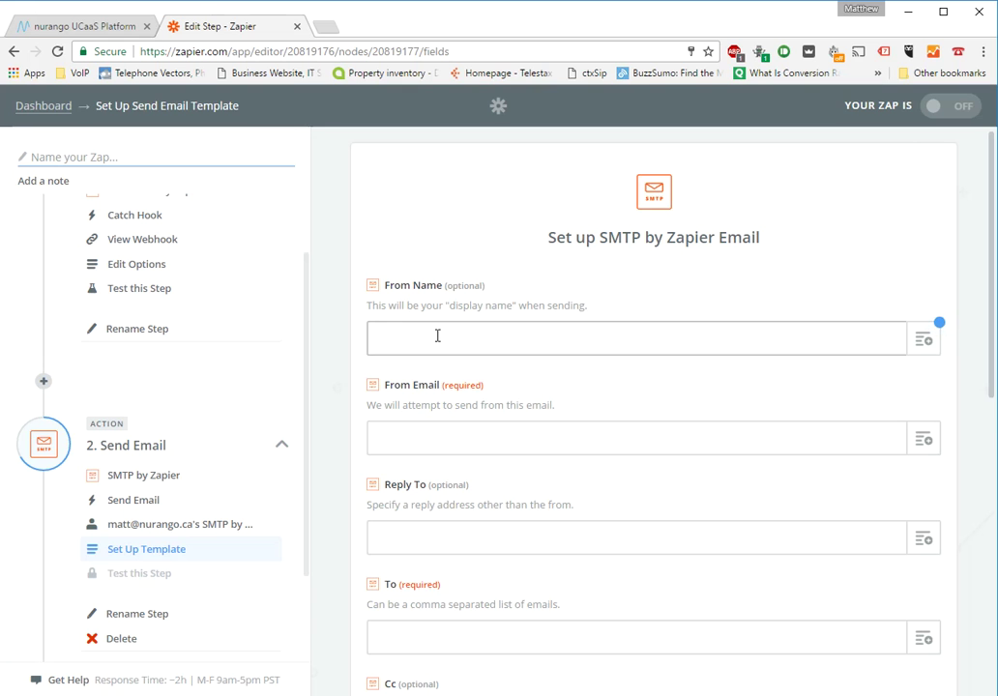
pyautogui.scroll(-2, 436, 338)
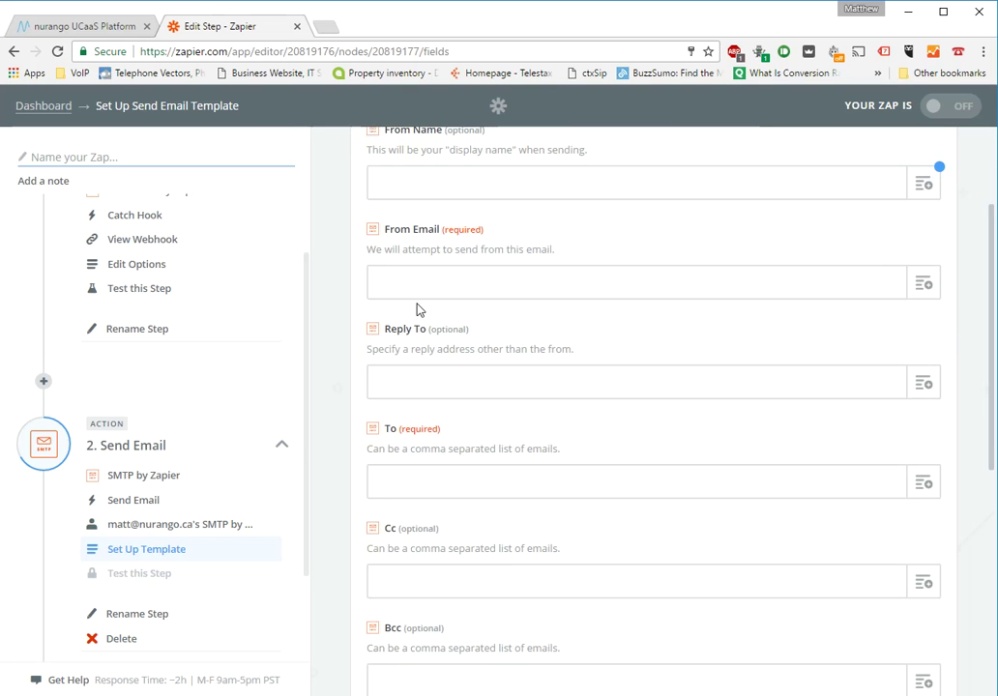
pyautogui.scroll(-3, 383, 282)
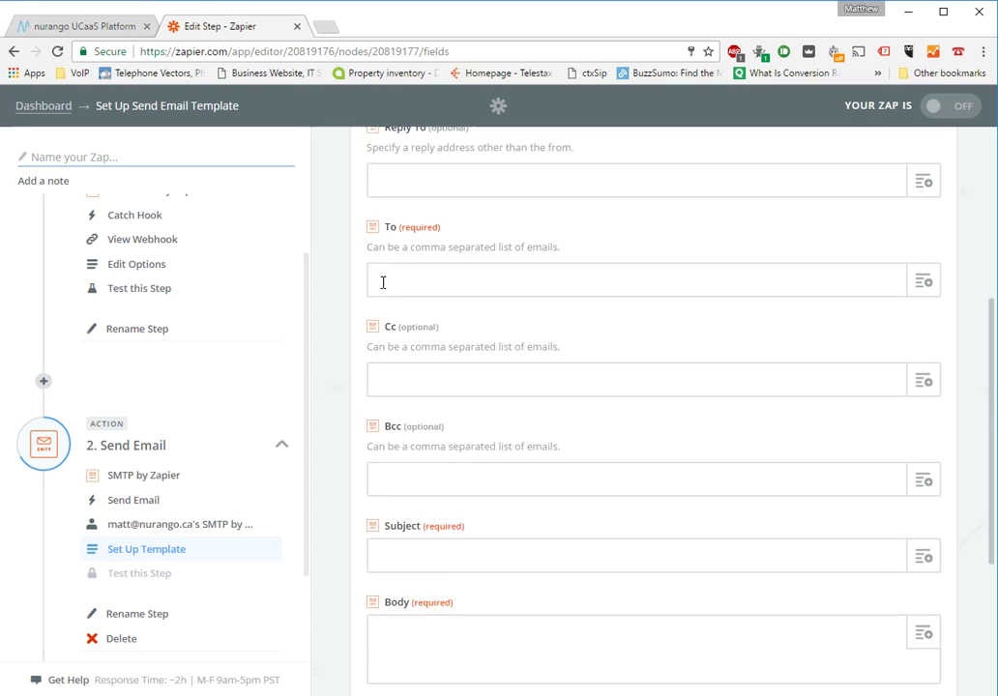
pyautogui.scroll(-4, 383, 282)
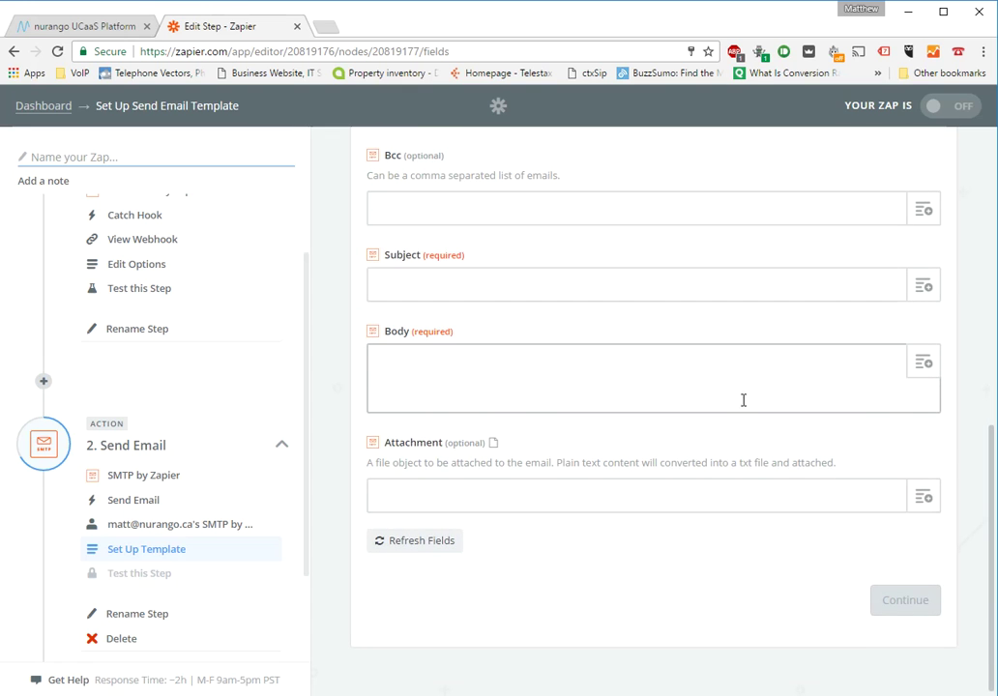
# Map Step 1's To value from the Catch Hook into the email Body field
pyautogui.click(923, 362)
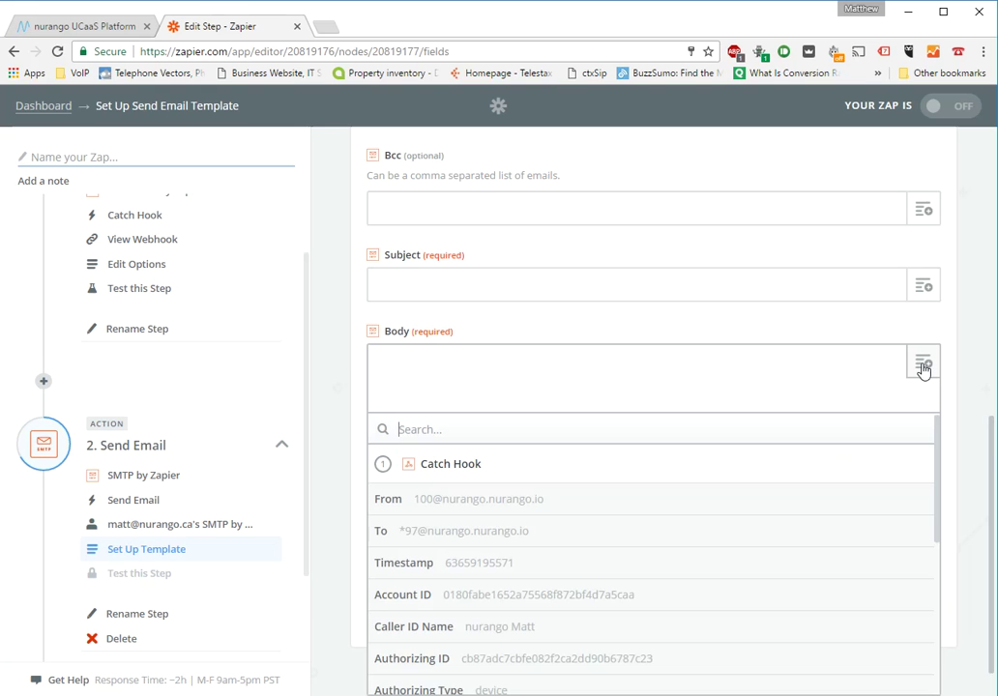
pyautogui.scroll(-1, 676, 376)
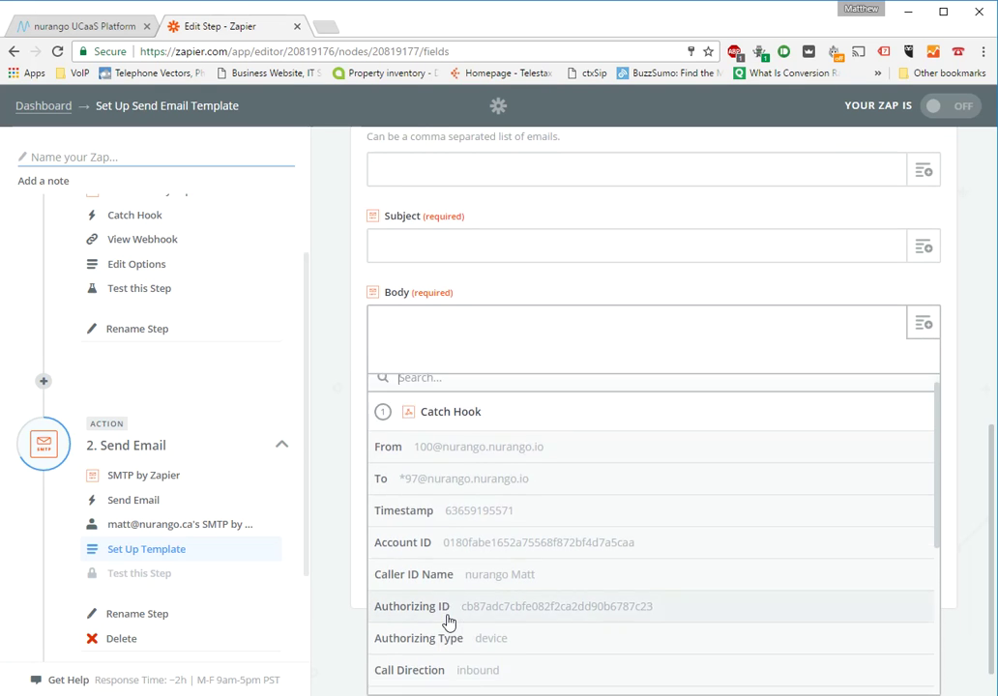
pyautogui.scroll(-5, 447, 621)
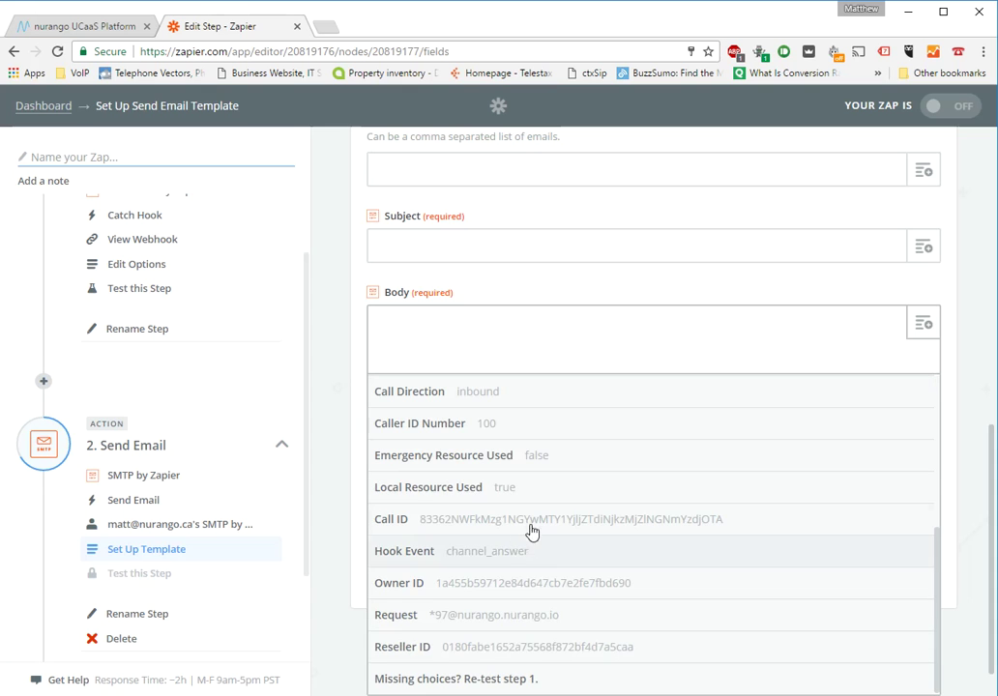
pyautogui.scroll(1, 454, 630)
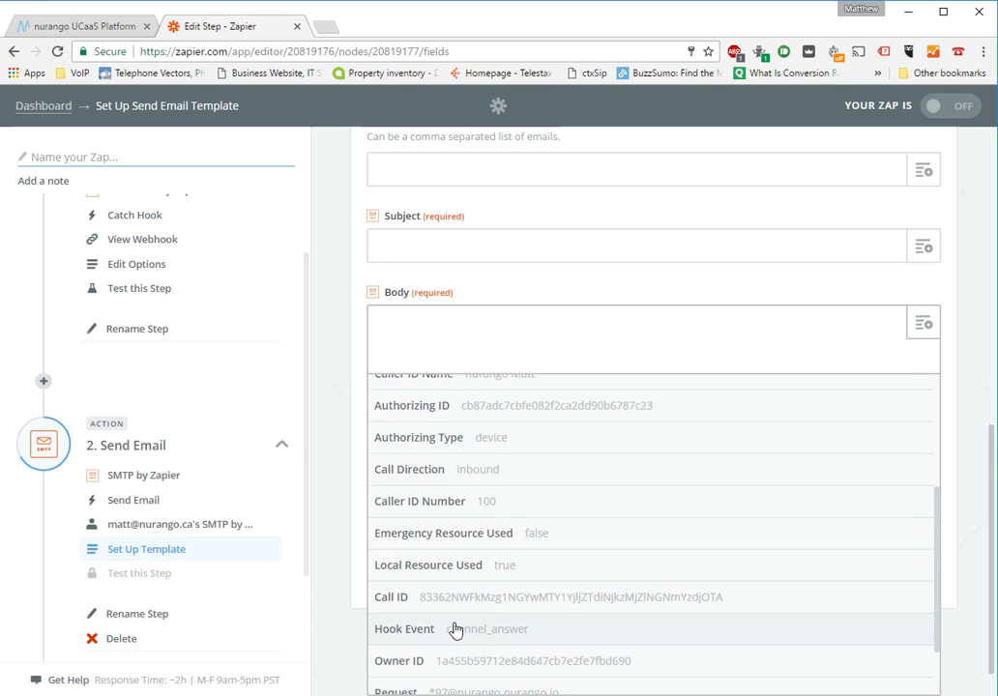
pyautogui.scroll(3, 454, 630)
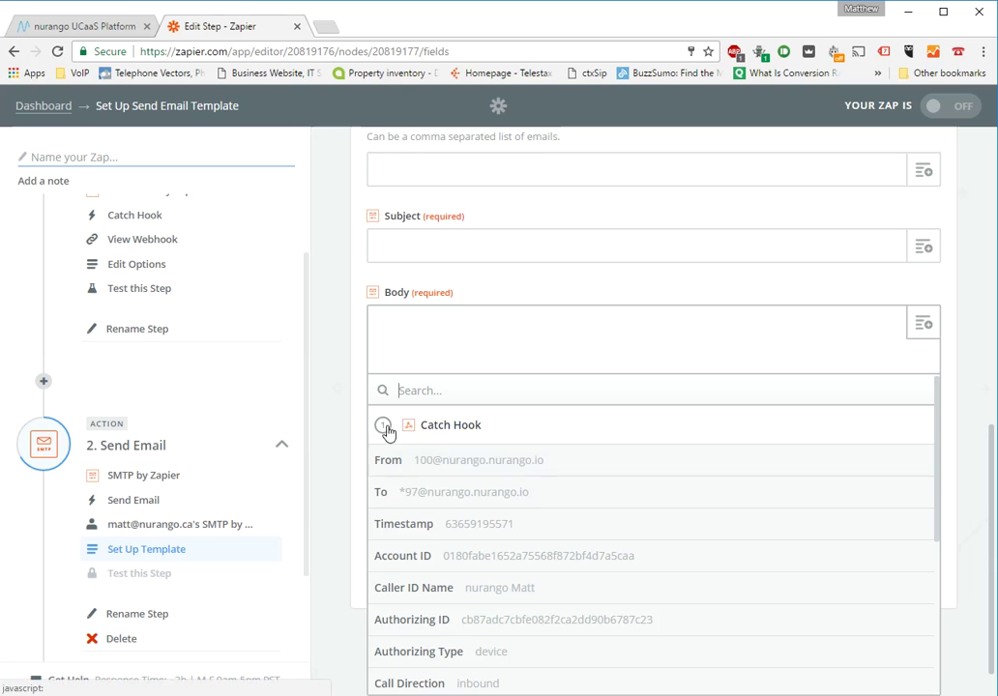
pyautogui.click(408, 491)
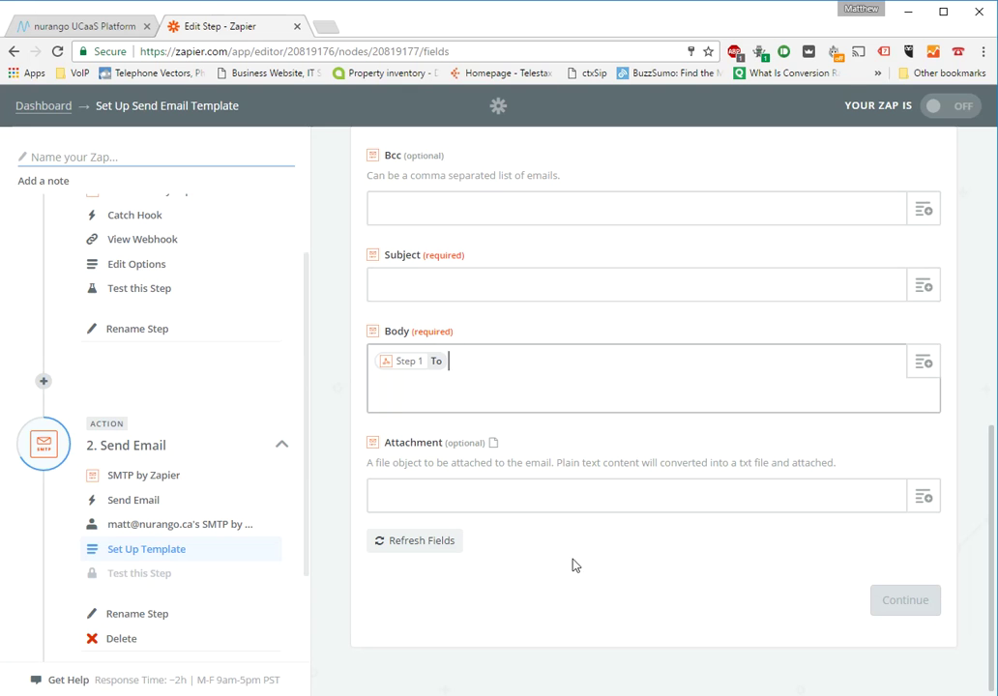
pyautogui.scroll(-1, 259, 556)
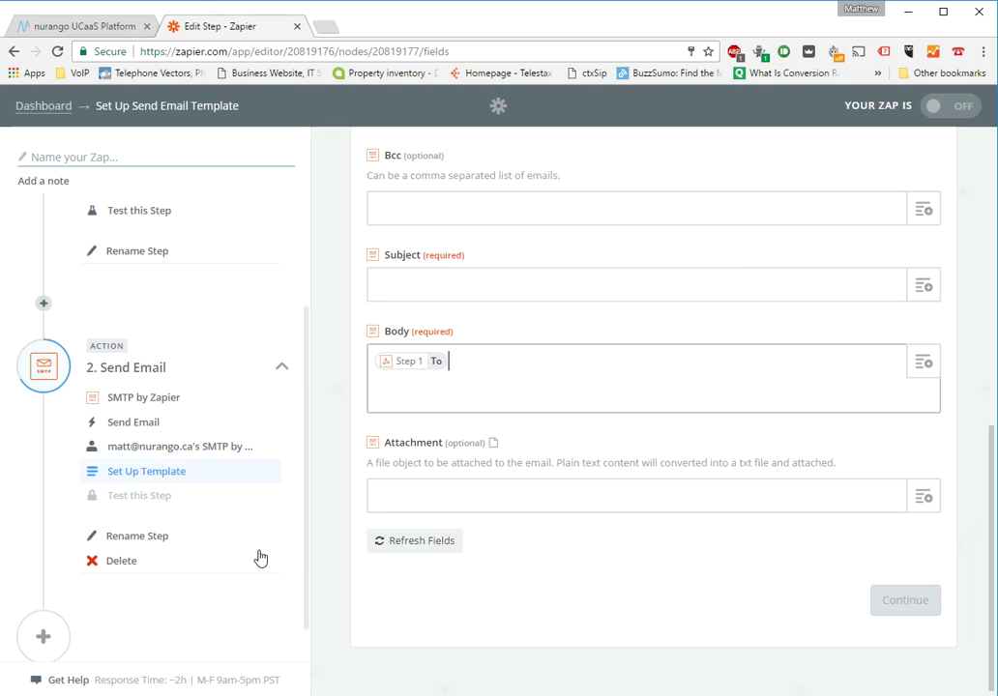
pyautogui.scroll(2, 260, 558)
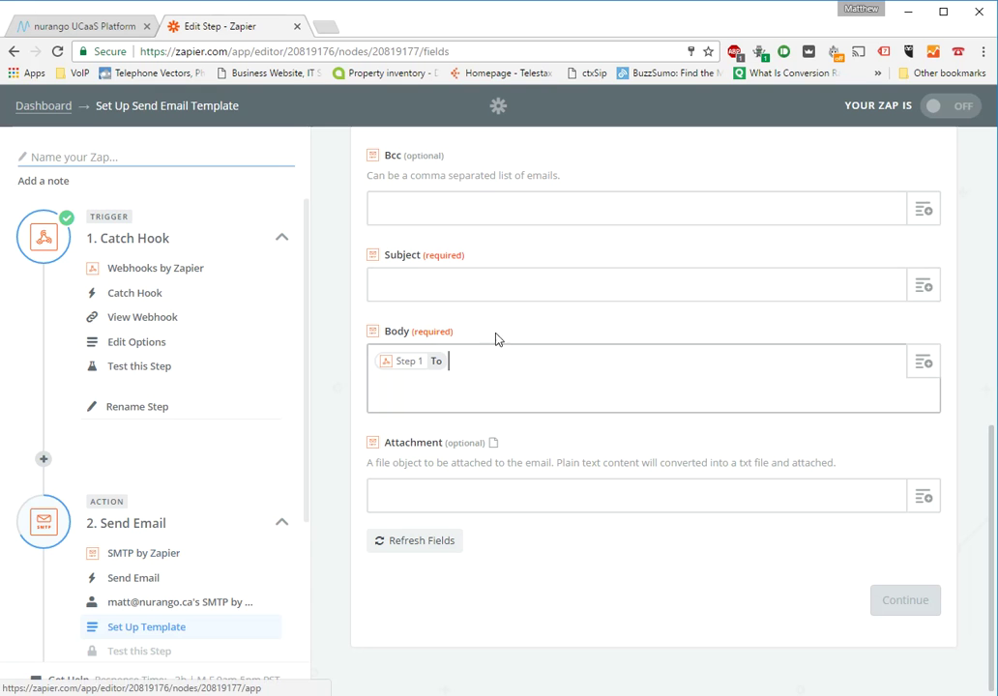
pyautogui.scroll(5, 548, 335)
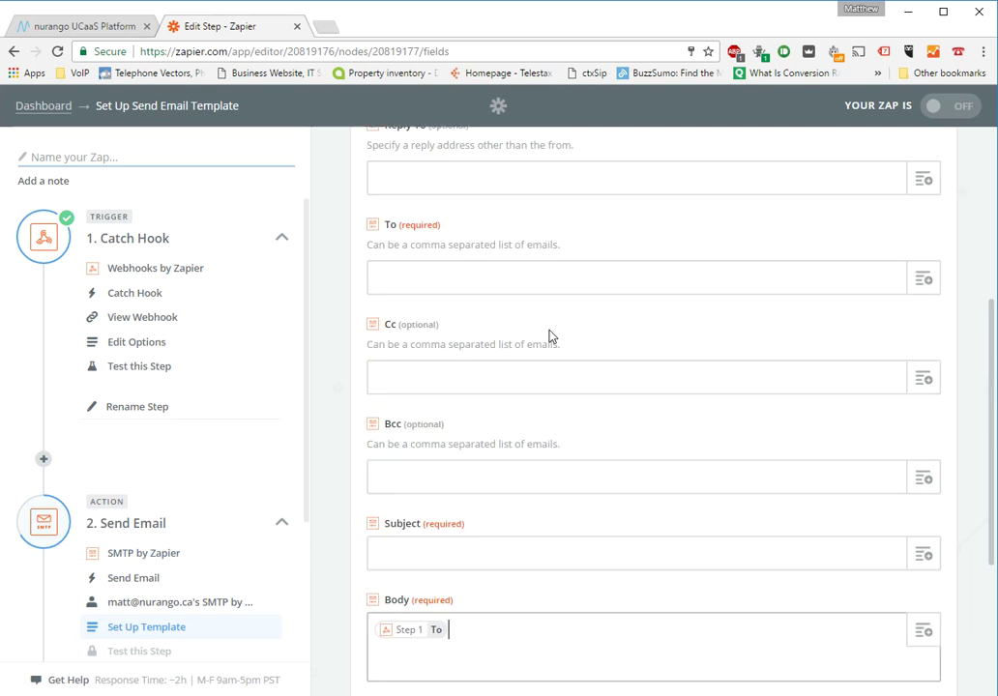
pyautogui.scroll(3, 550, 332)
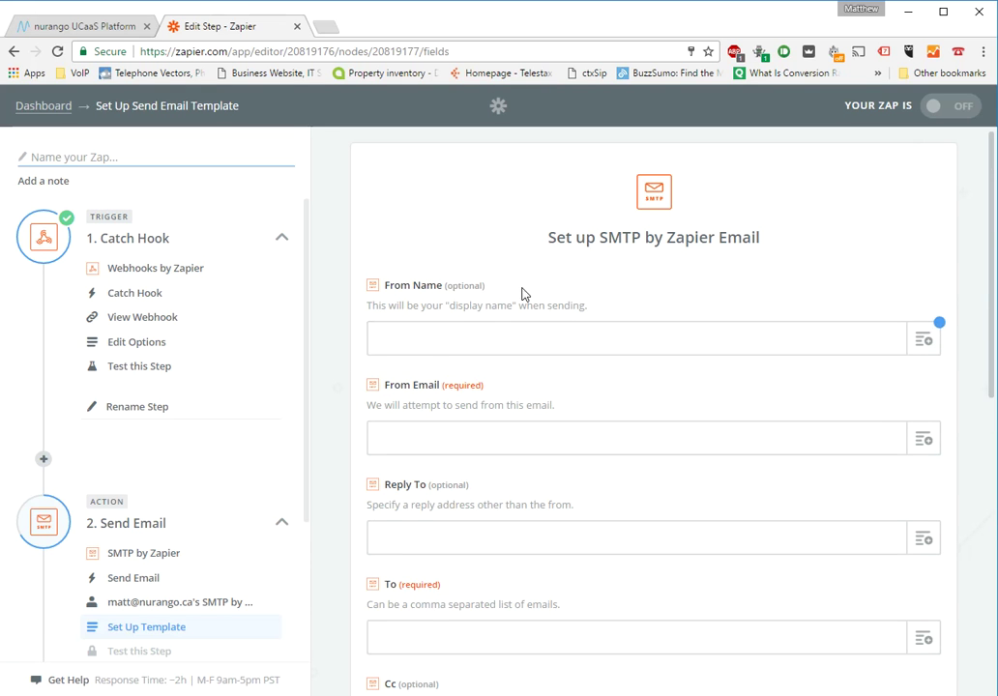